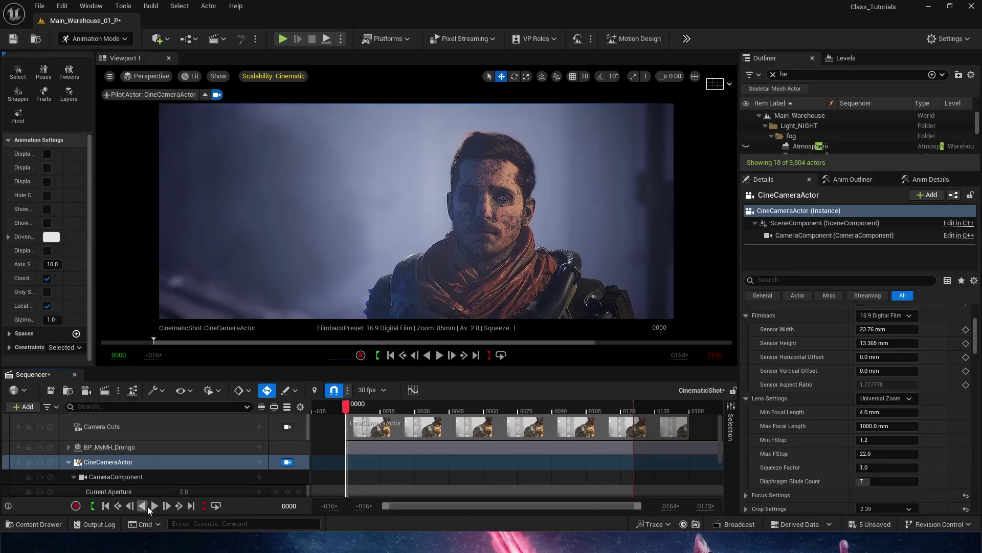
Step: Preview the shot, delete the old camera track, and add a new 35 mm camera cut
left_click(155, 506)
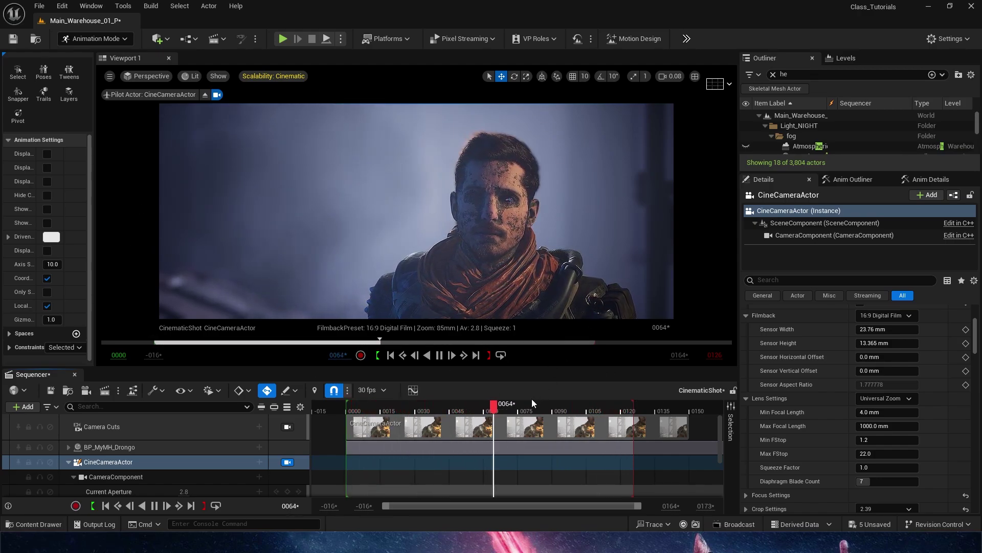
left_click_drag(535, 407, 346, 407)
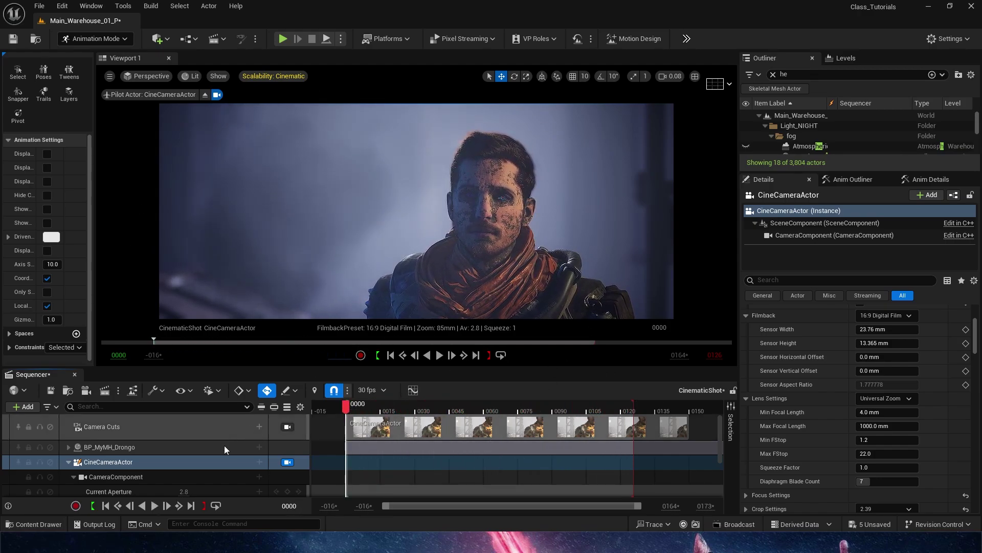
left_click(150, 465)
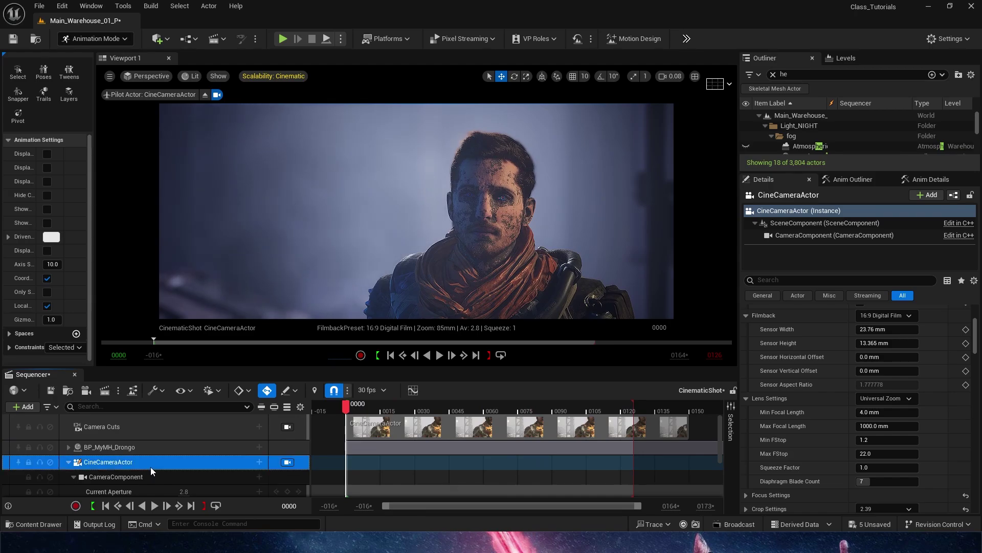
key("Delete")
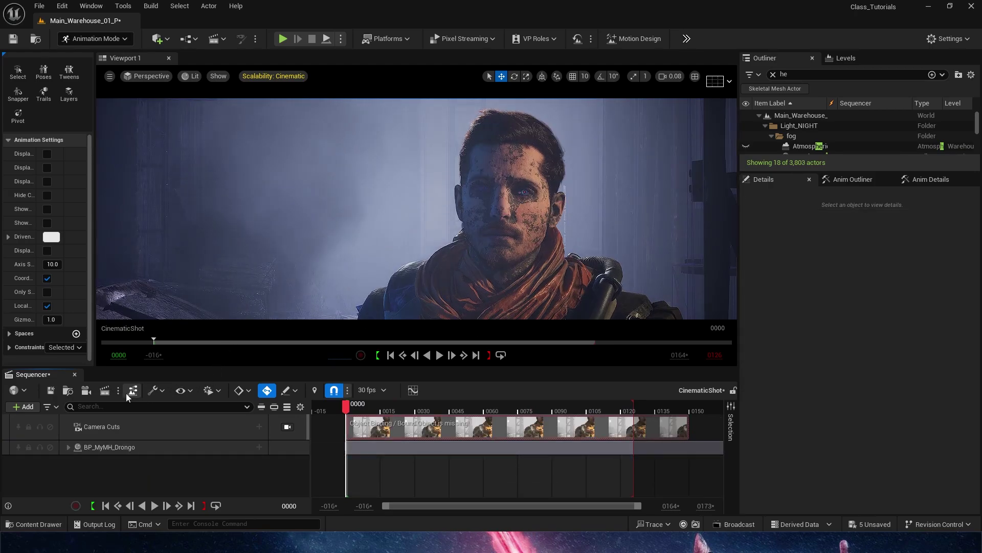
key("s")
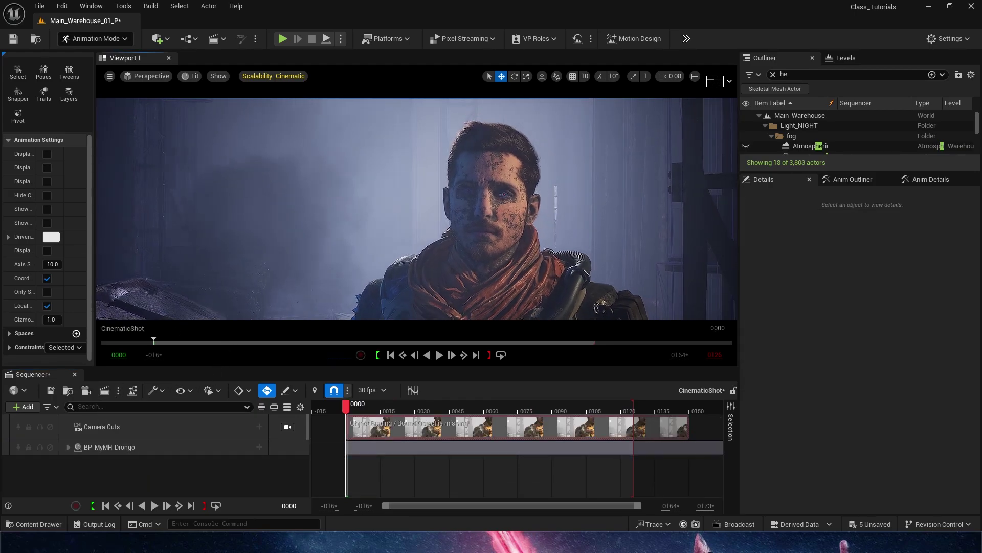
left_click(85, 390)
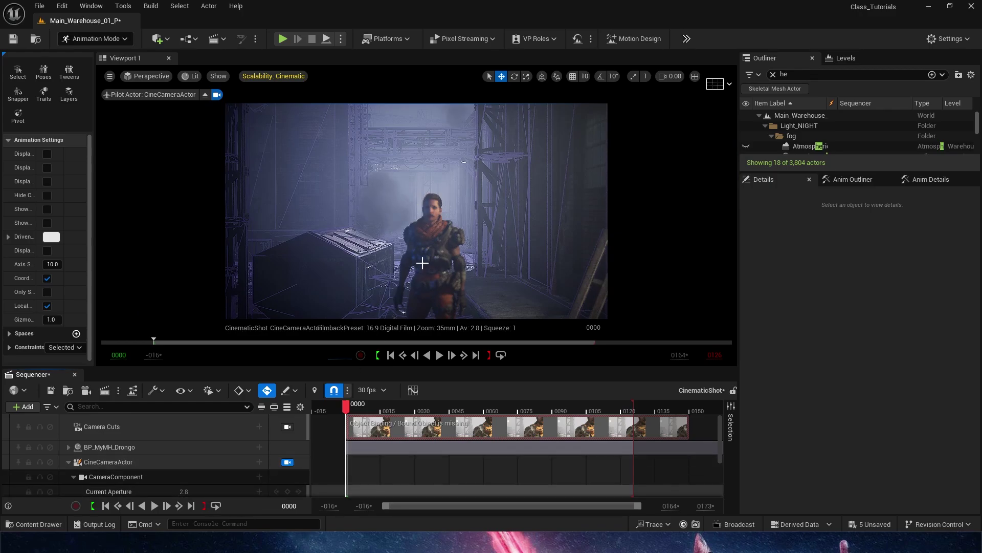
Step: Fly the new camera toward the character for a chest-up framing and reveal the CameraComponent tracks
key("w")
key("w")
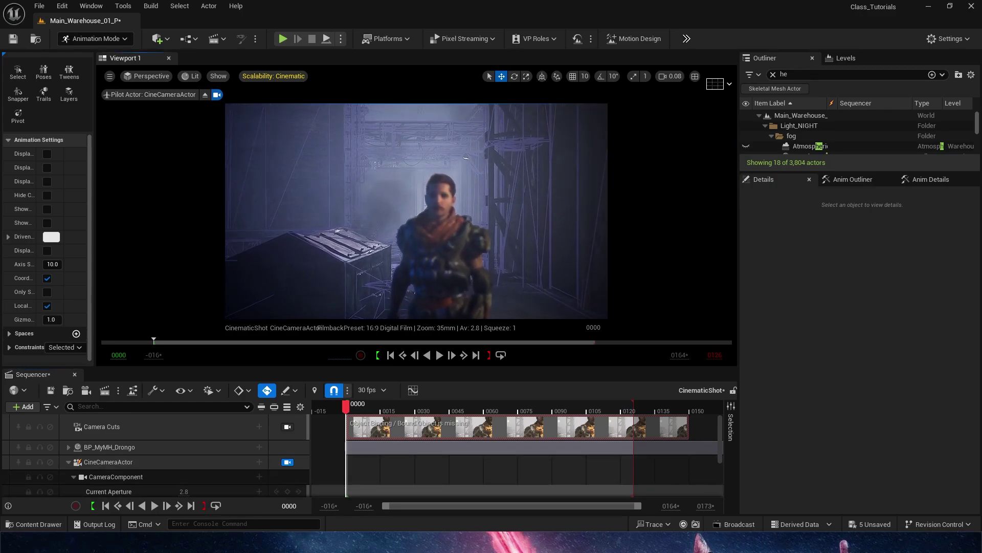
key("w")
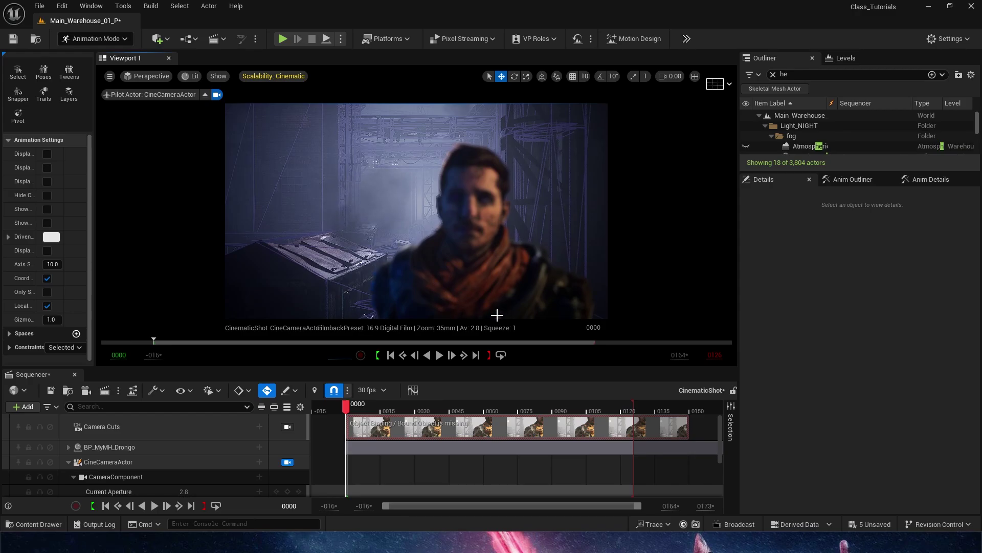
scroll(117, 483, "down", 3)
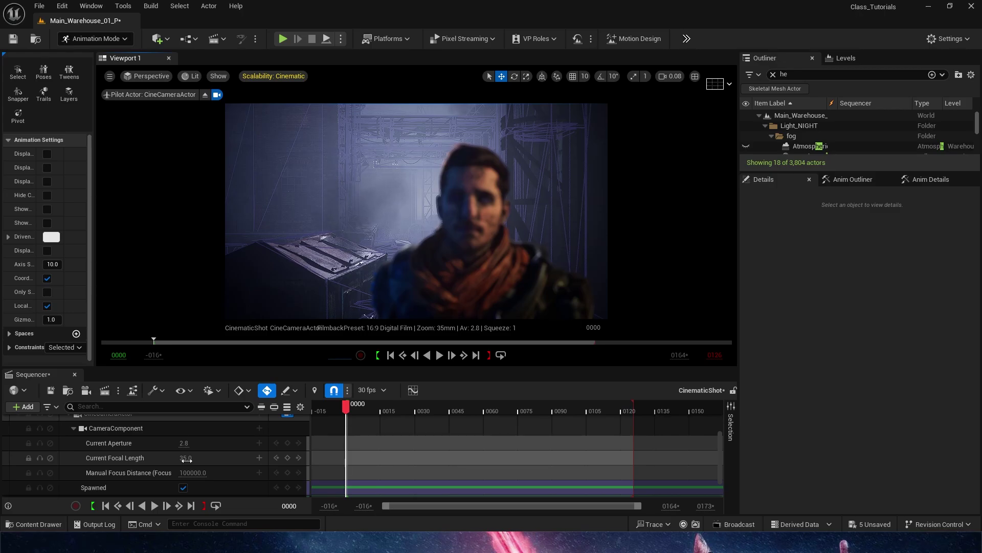
Step: Test focal lengths, try 35 mm, then settle Current Focal Length at 85 mm
mouse_move(185, 459)
left_mouse_down()
mouse_move(166, 460)
mouse_move(204, 459)
left_mouse_up()
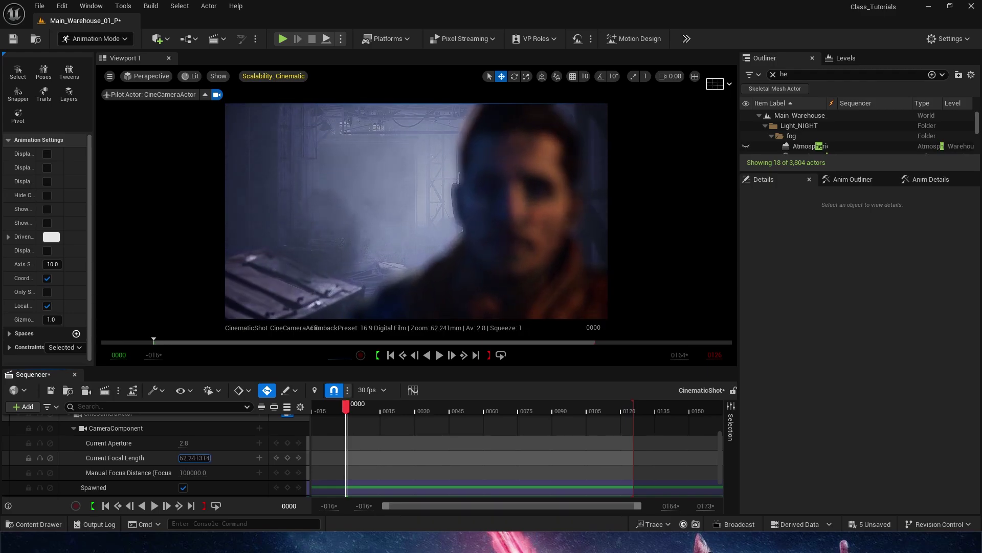
left_click(195, 460)
type("35")
key("Return")
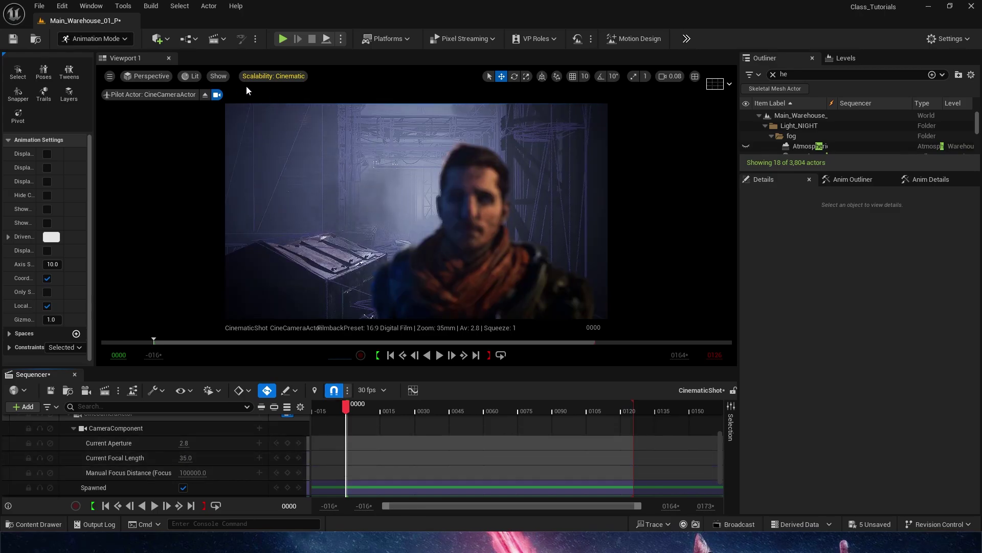
left_click(298, 149)
key("Escape")
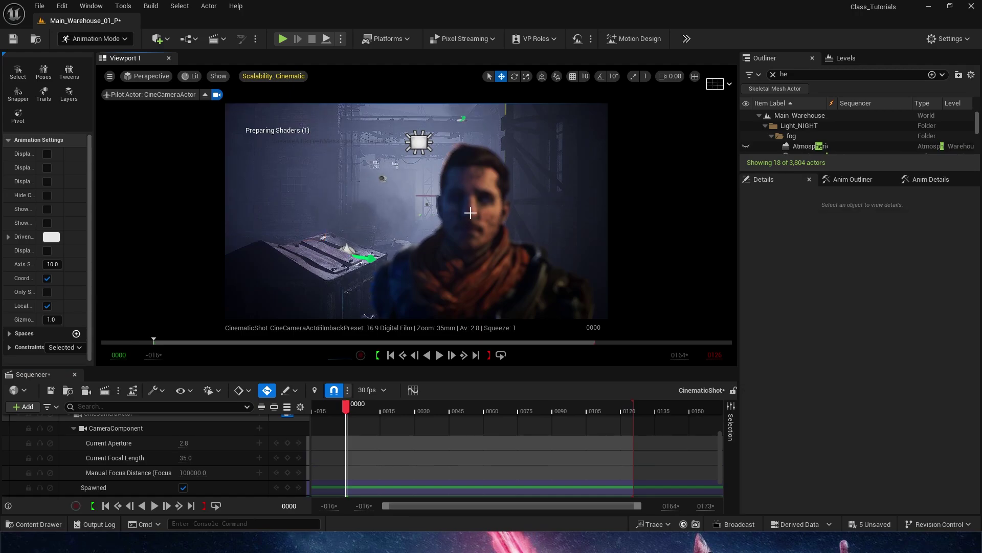
left_click(187, 457)
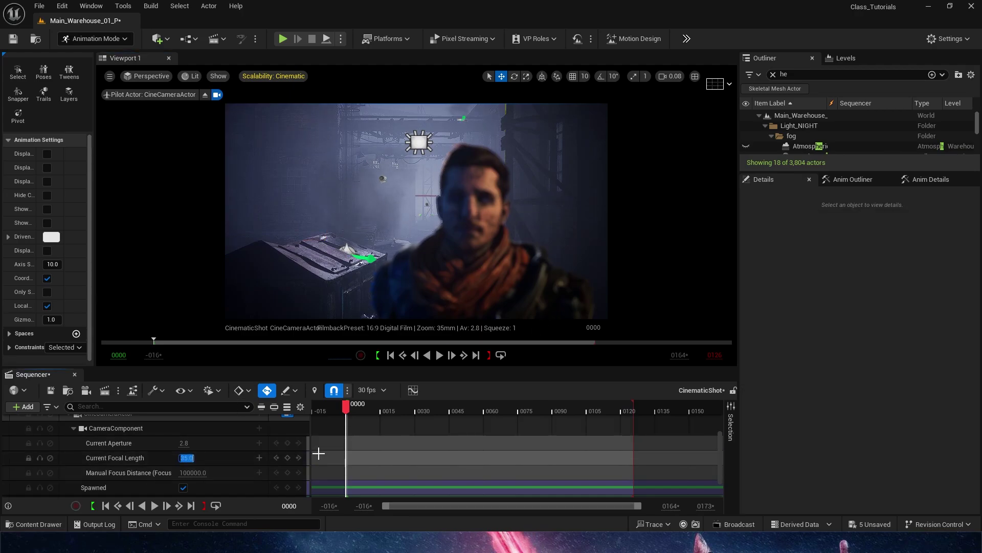
type("85")
key("Return")
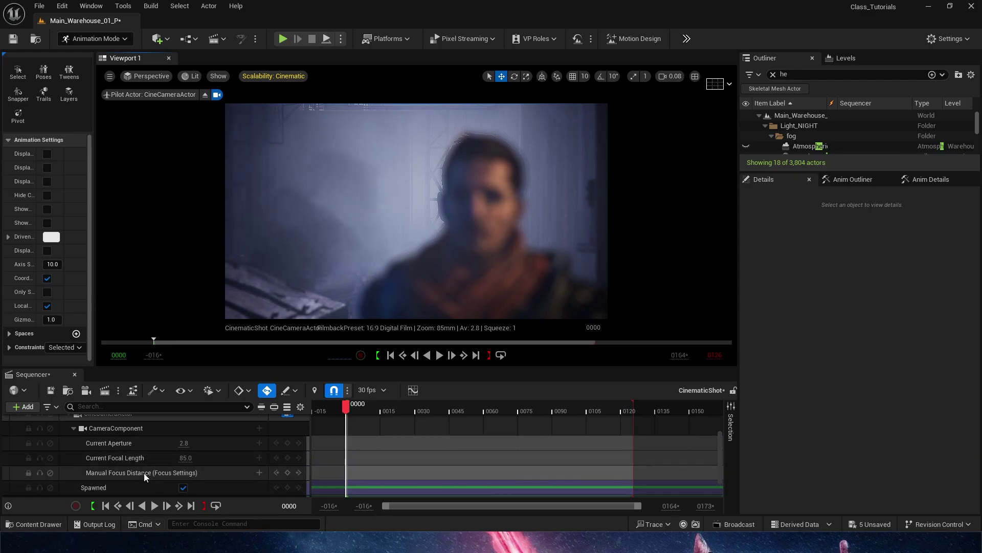
Step: Pull Manual Focus Distance to about 287.2 so the face is sharp, then play to check
mouse_move(269, 469)
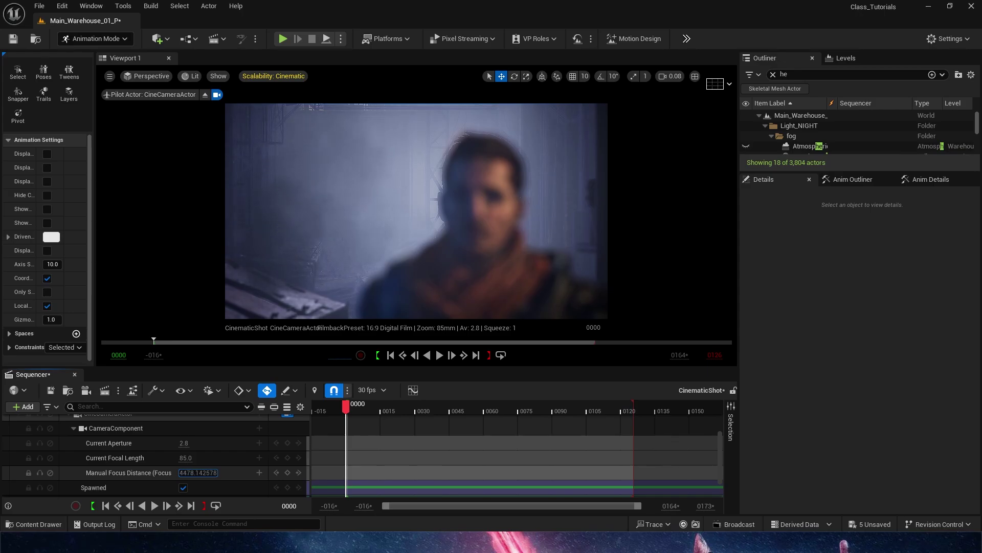
mouse_move(196, 473)
left_mouse_down()
mouse_move(180, 473)
mouse_move(200, 472)
left_mouse_up()
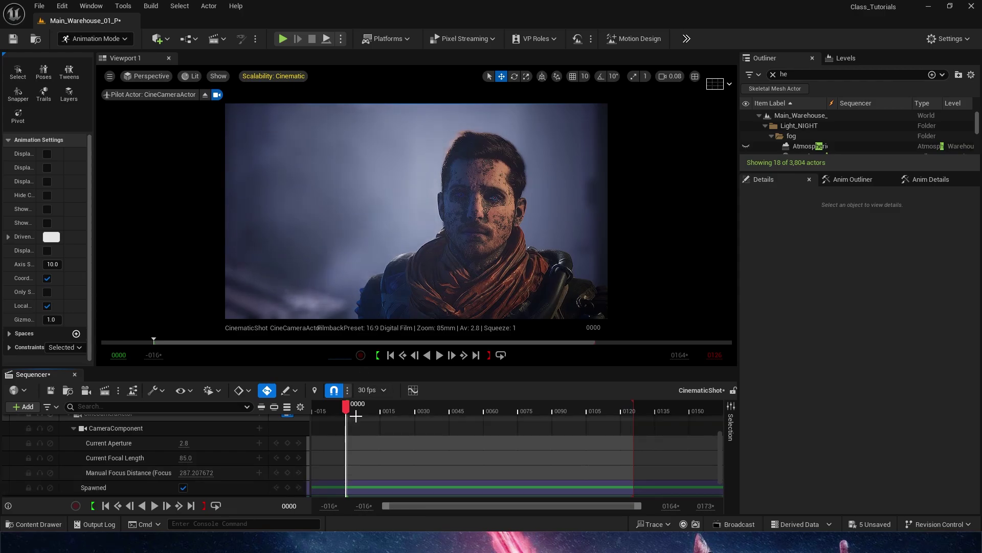
key("space")
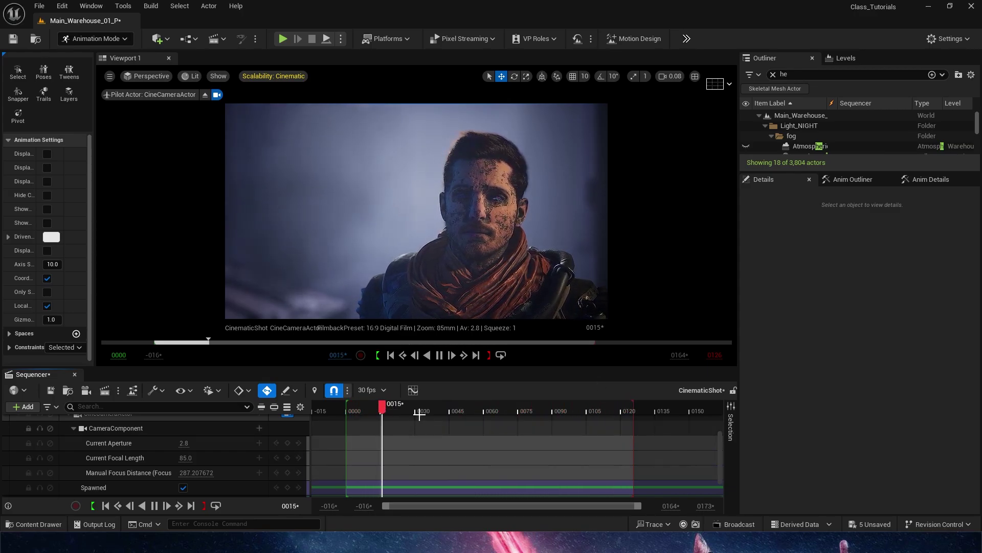
key("space")
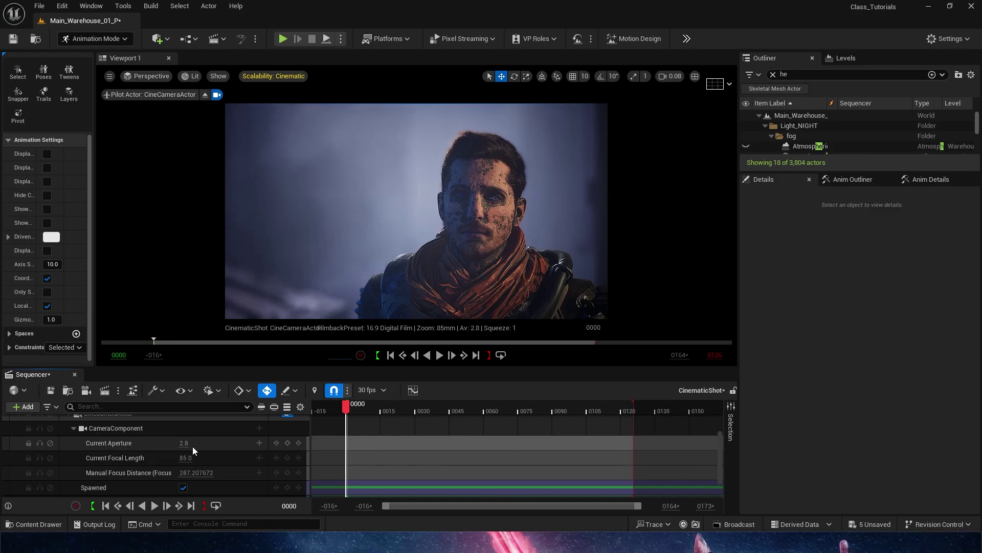
Step: Try Current Aperture at 5.0 and 1.2, then return it to 2.8
left_click_drag(188, 444, 385, 454)
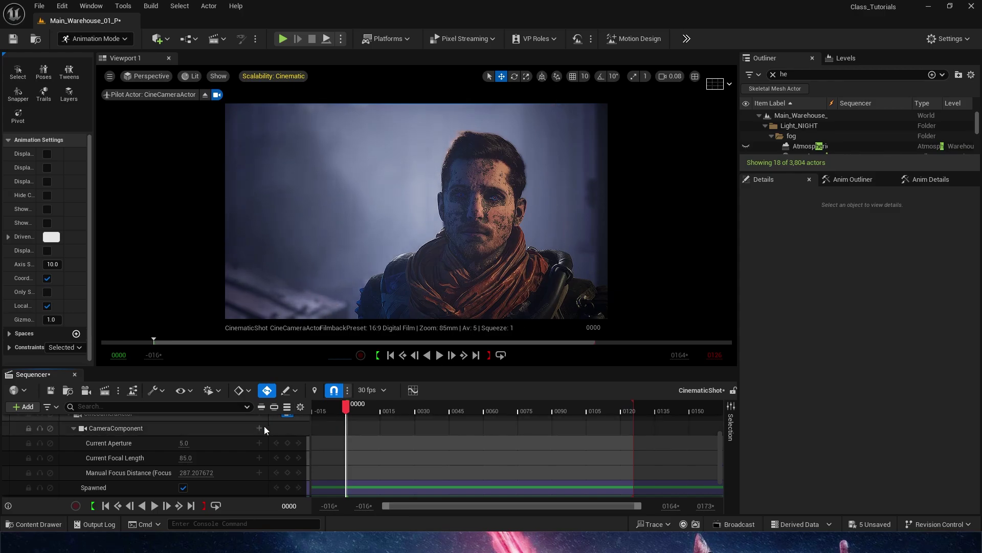
type("1.2")
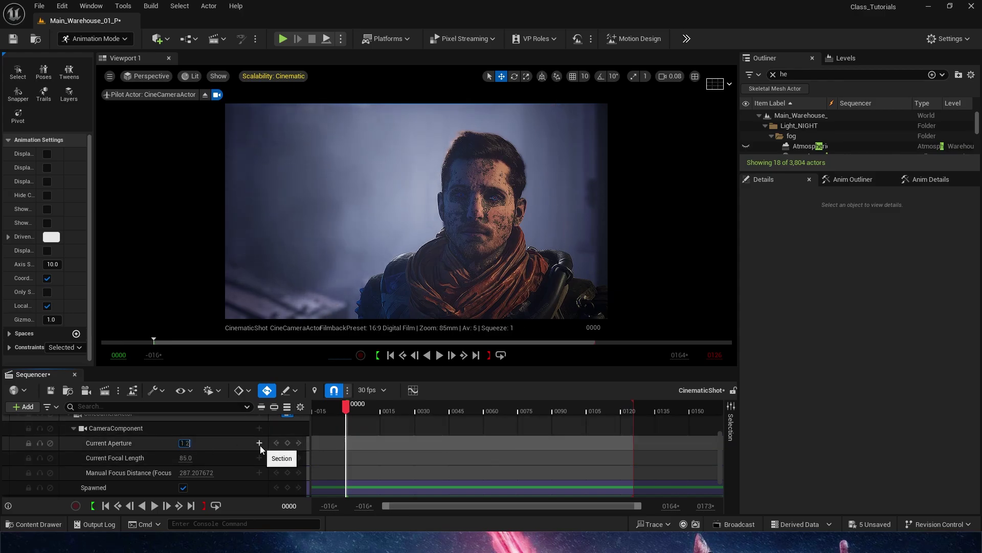
key("Return")
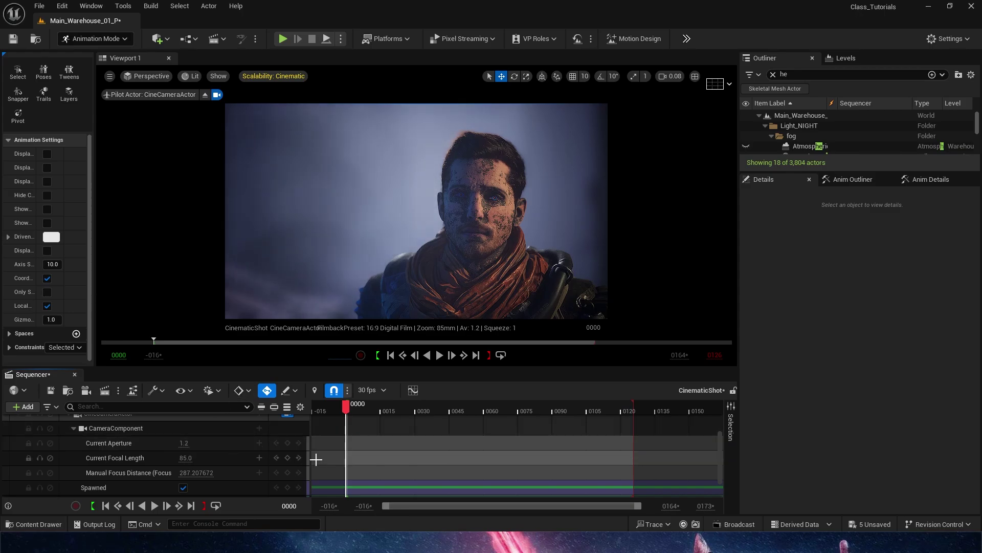
left_click(185, 443)
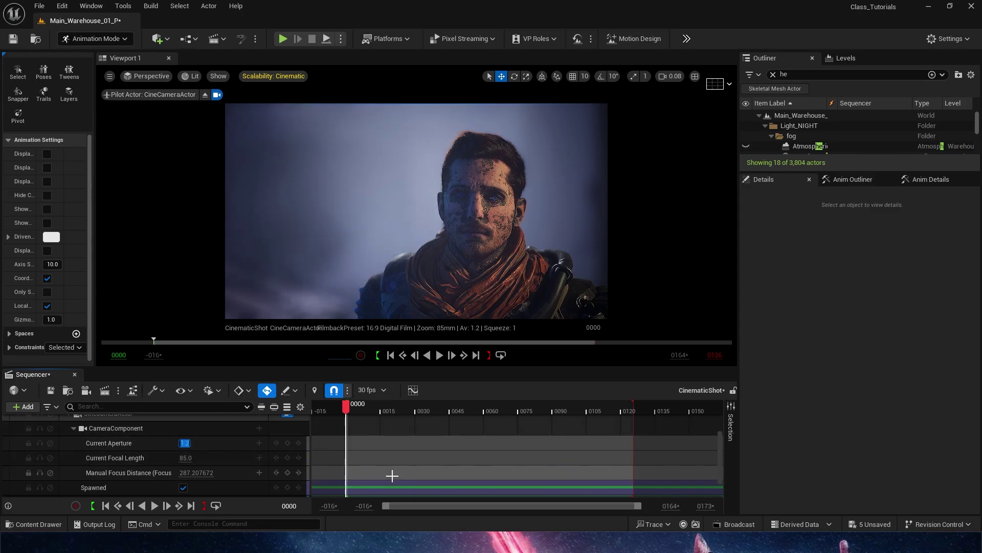
Step: Set Current Focal Length to 200 mm
left_click(197, 459)
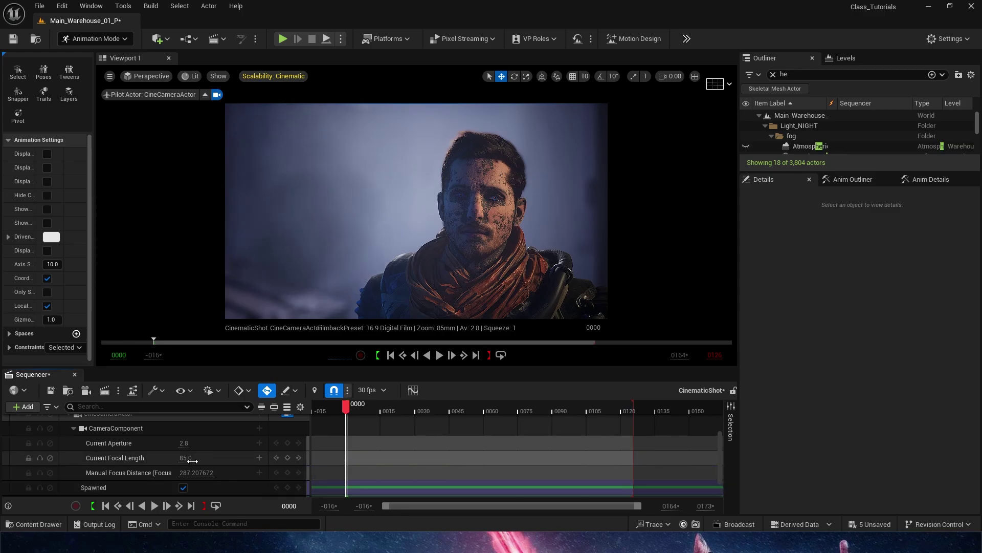
type("200")
key("Return")
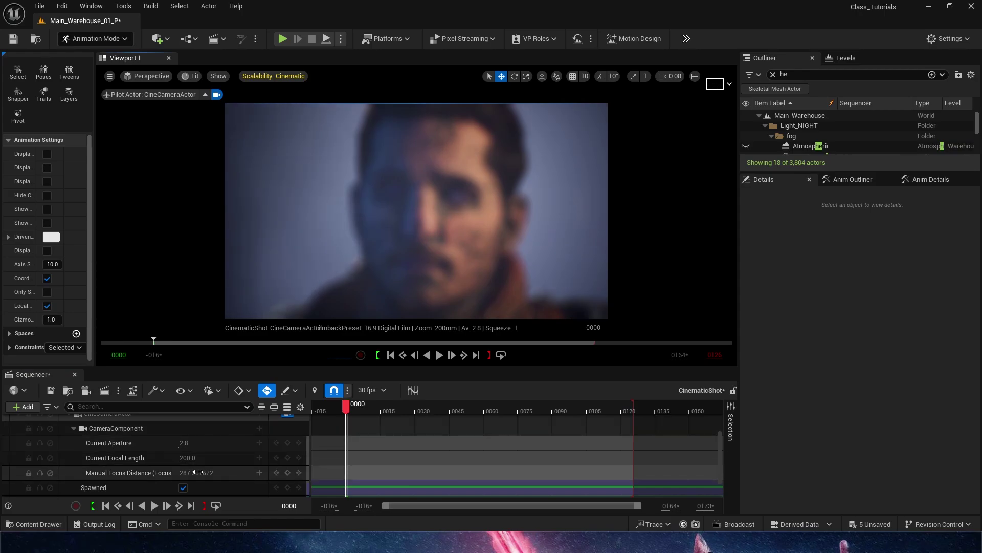
Step: Fine-tune Manual Focus Distance to 344.523224 and select the CineCameraActor track to show its Details
mouse_move(197, 472)
left_mouse_down()
mouse_move(220, 472)
mouse_move(189, 472)
mouse_move(198, 472)
left_mouse_up()
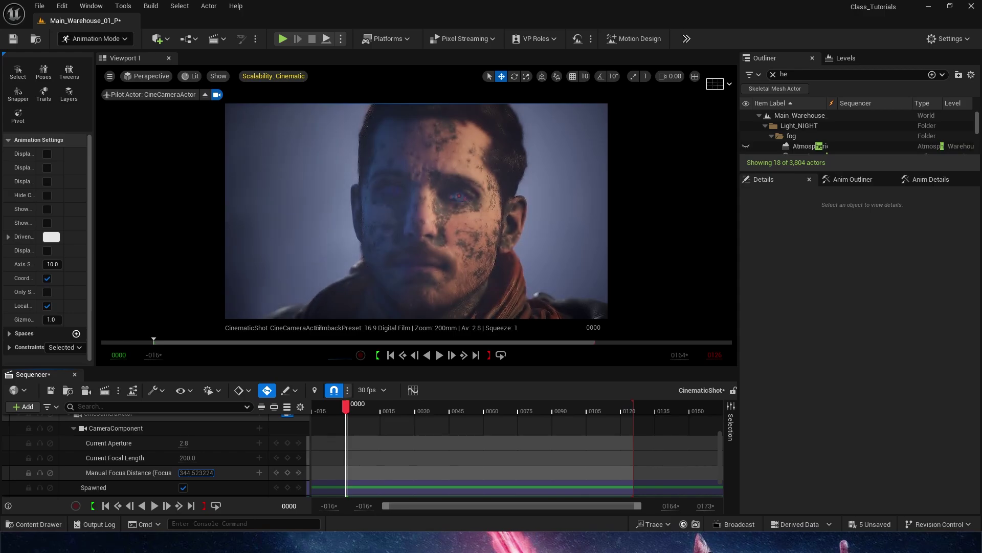
left_click_drag(197, 471, 198, 472)
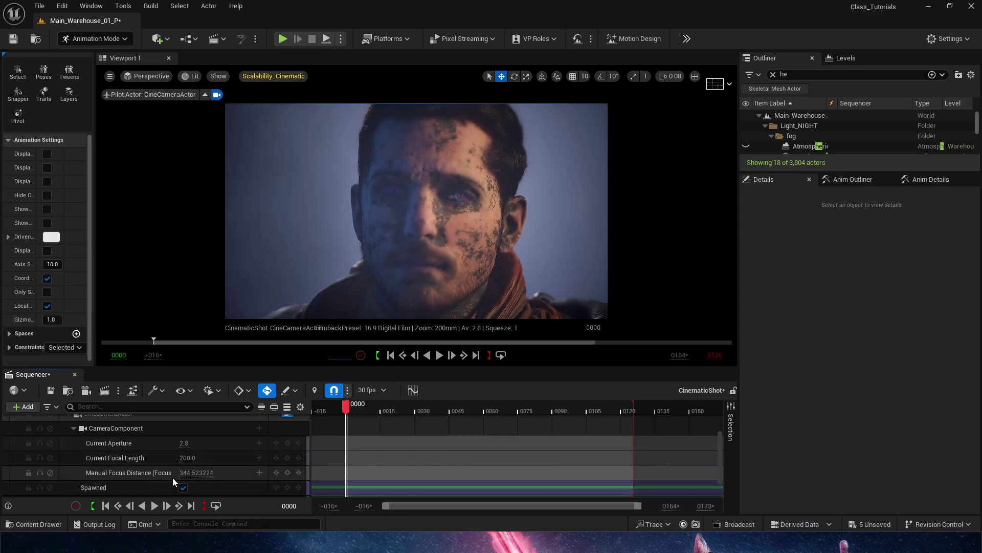
scroll(131, 425, "up", 1)
left_click(135, 430)
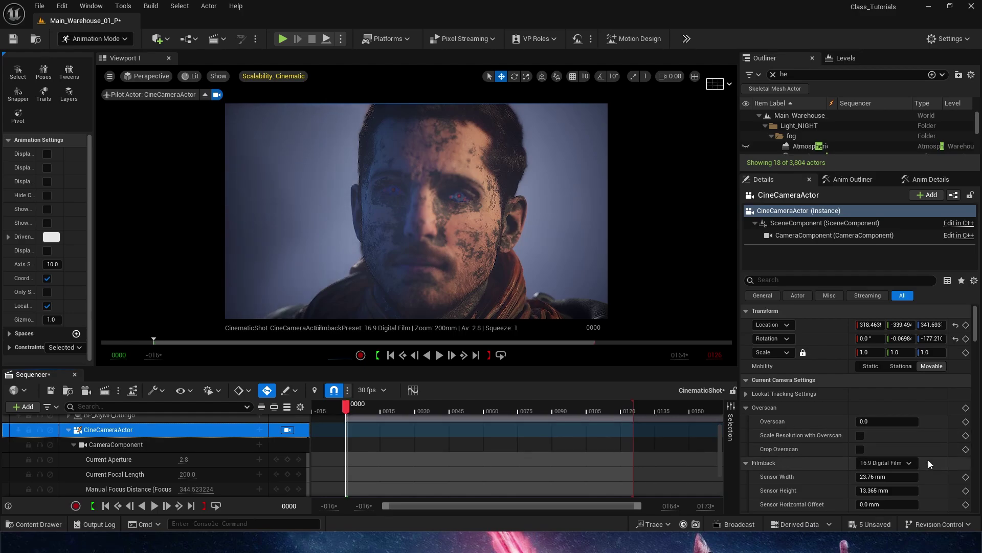
scroll(907, 434, "down", 3)
scroll(898, 435, "up", 3)
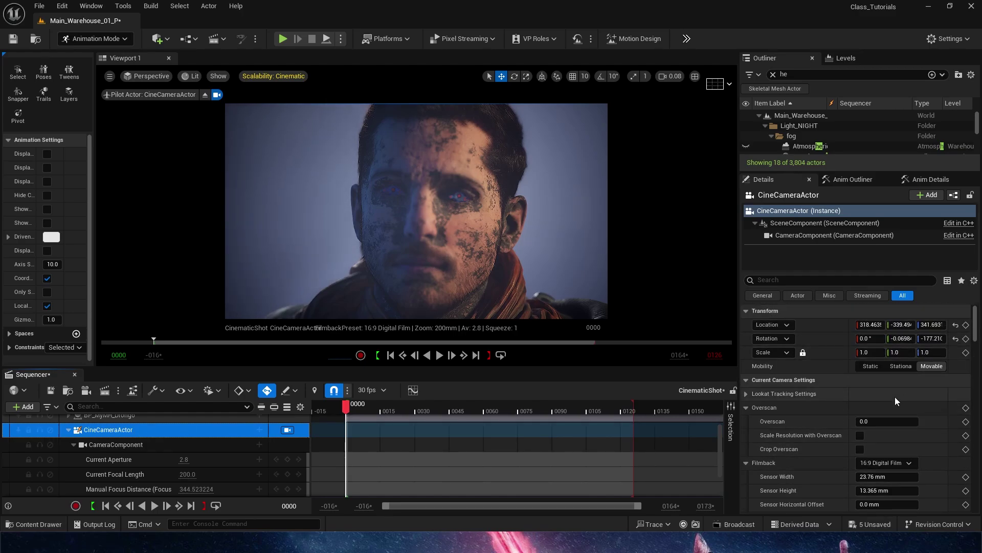
scroll(895, 397, "down", 2)
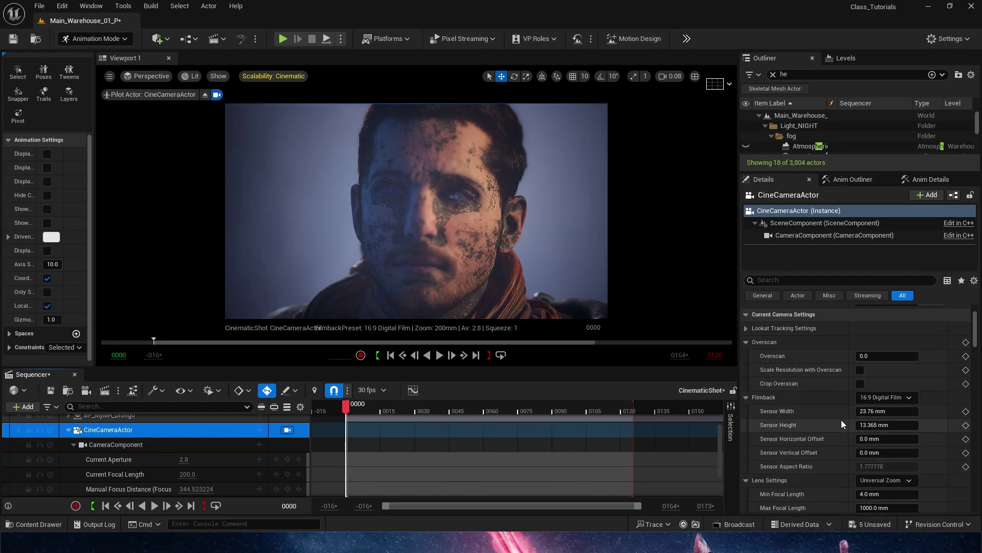
scroll(841, 419, "down", 1)
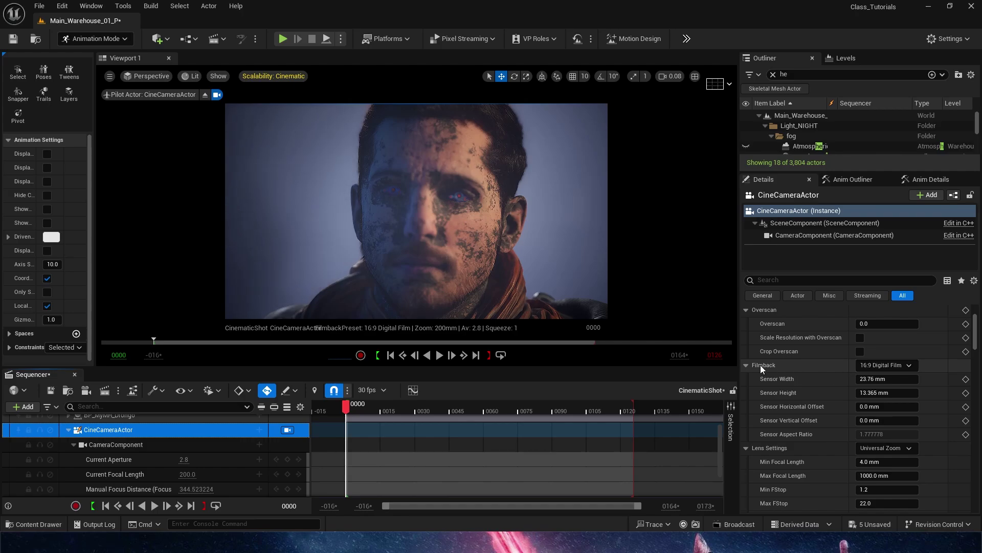
left_click(863, 366)
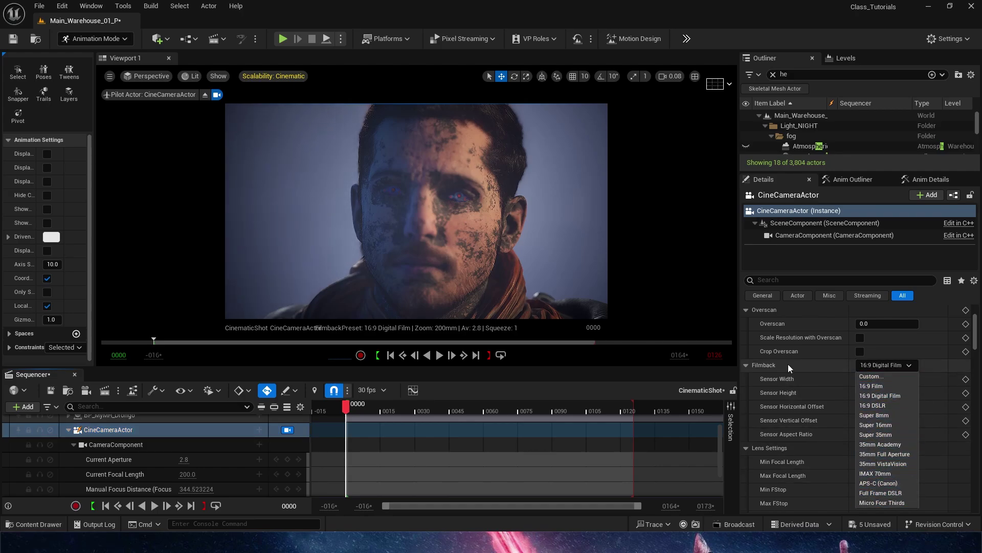
left_click(750, 414)
scroll(747, 413, "down", 1)
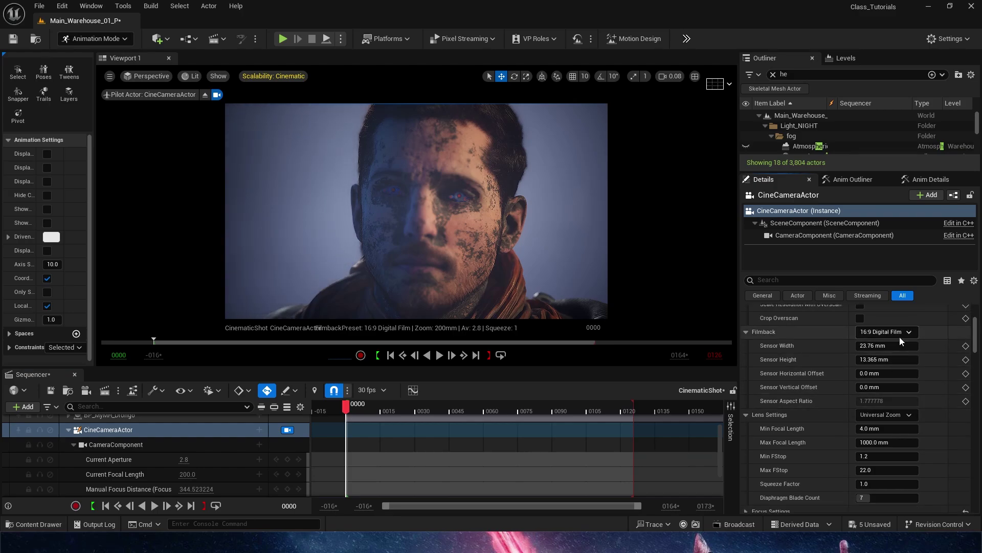
Step: Keep the Universal Zoom lens preset and expand Focus Settings showing Manual focus at 344.523224 cm
left_click(901, 416)
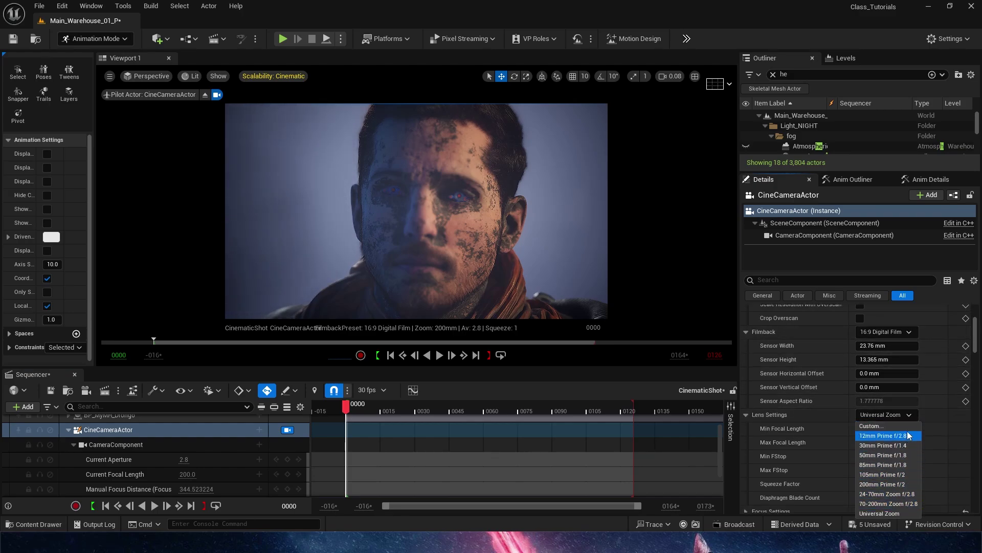
left_click(948, 459)
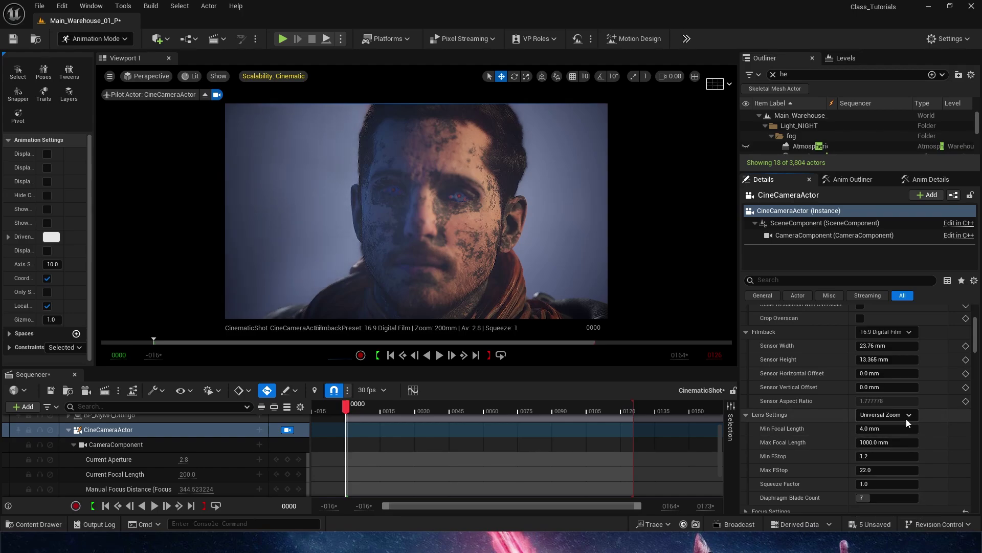
scroll(954, 438, "down", 1)
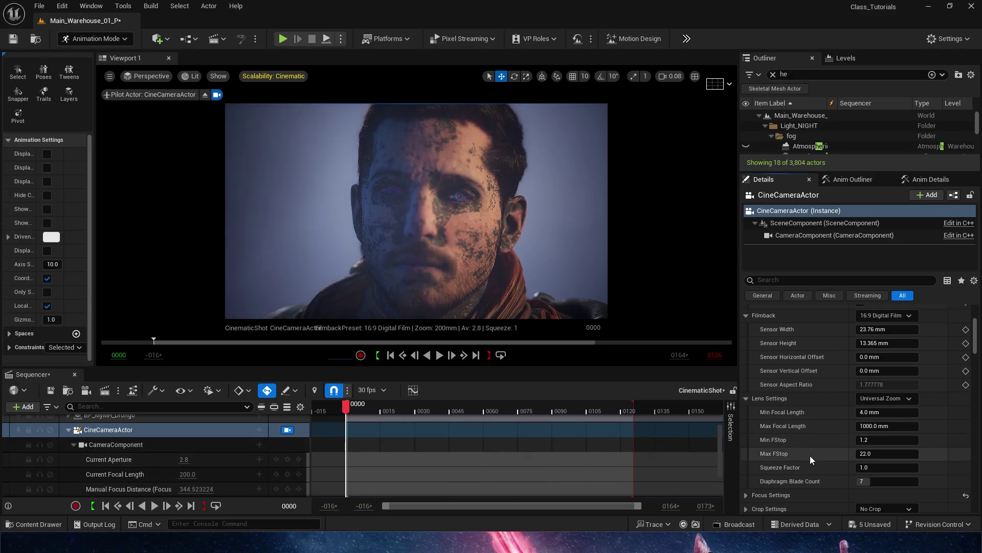
scroll(811, 455, "down", 5)
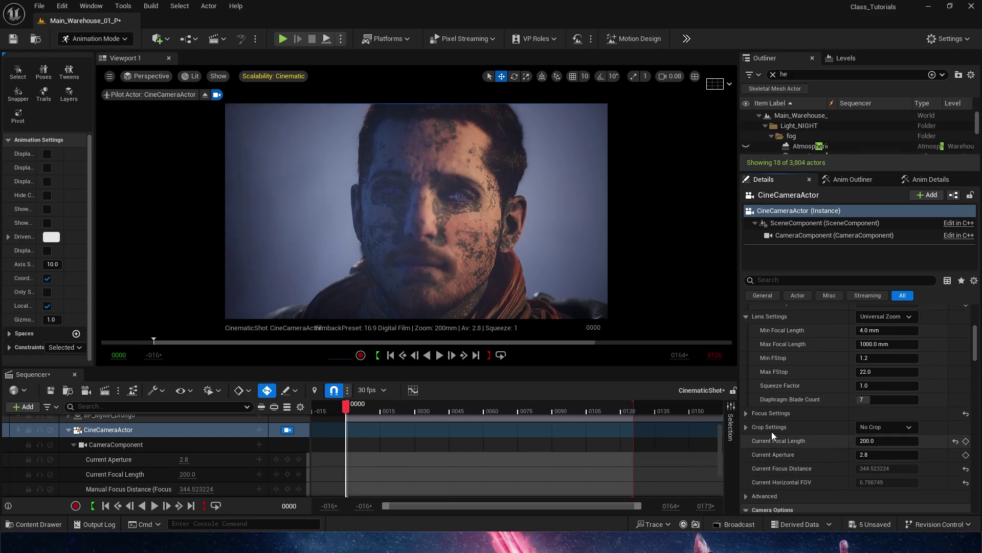
left_click(747, 413)
scroll(787, 432, "down", 2)
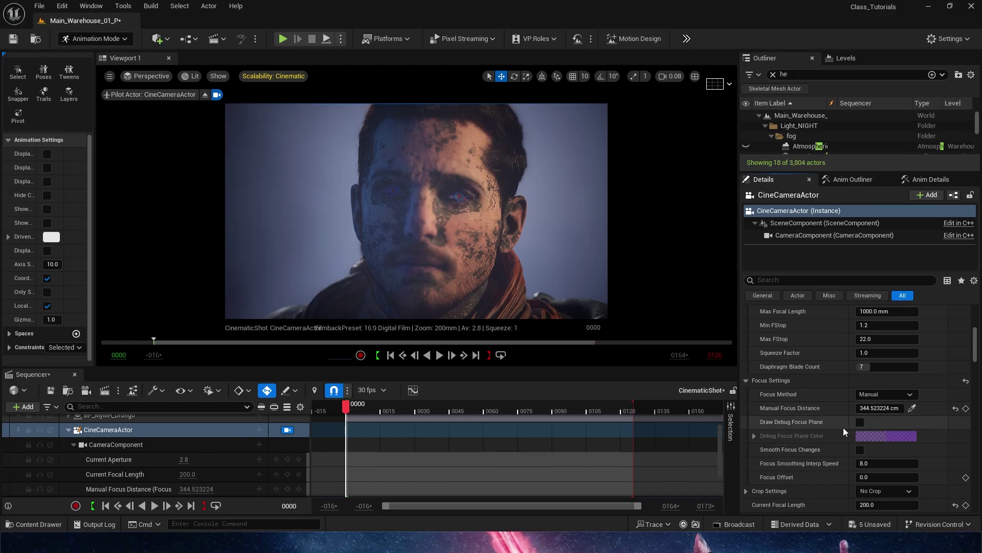
Step: Use the debug focus plane to set Manual Focus Distance to 340.11972 cm, then hide it
left_click(860, 421)
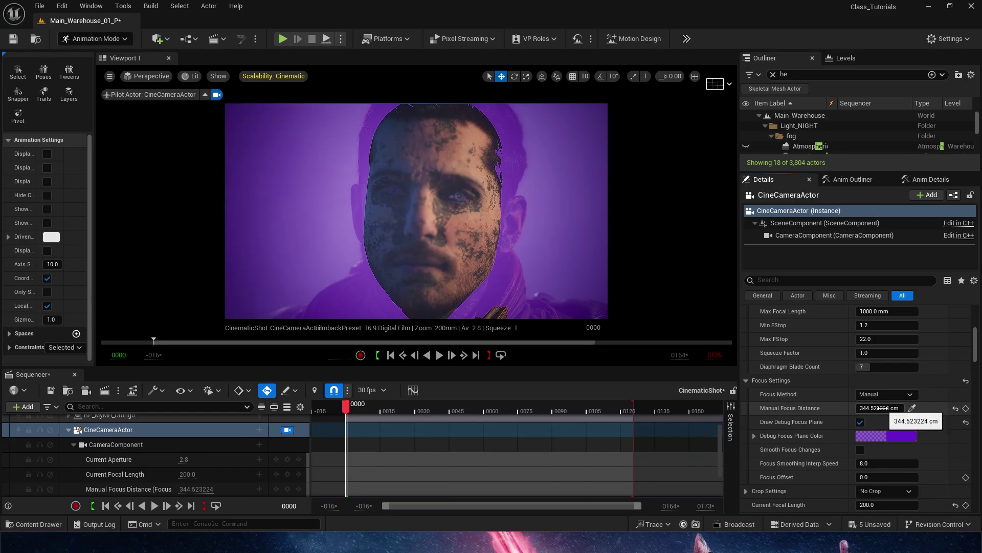
mouse_move(885, 407)
left_mouse_down()
mouse_move(903, 408)
mouse_move(873, 408)
mouse_move(885, 408)
left_mouse_up()
left_click_drag(880, 409, 876, 408)
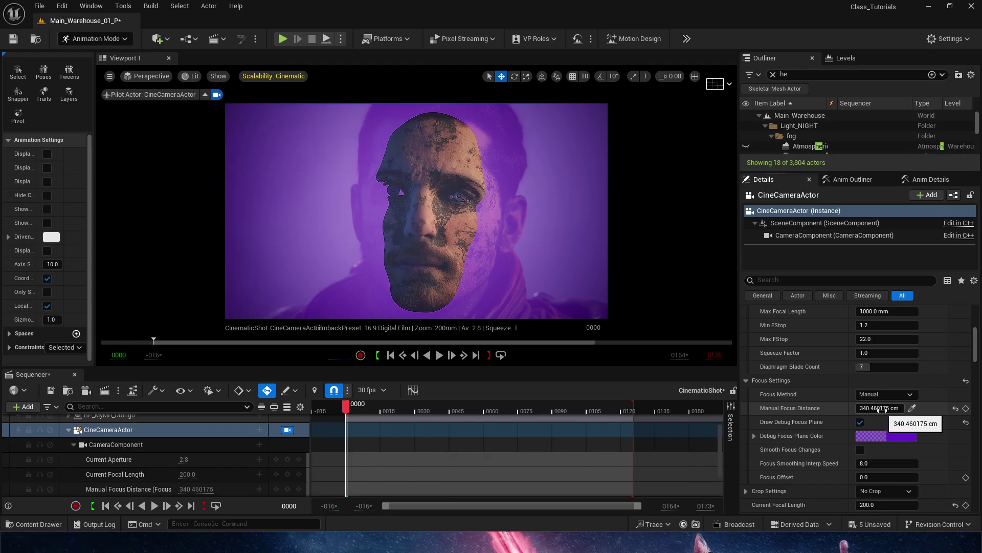
key("Return")
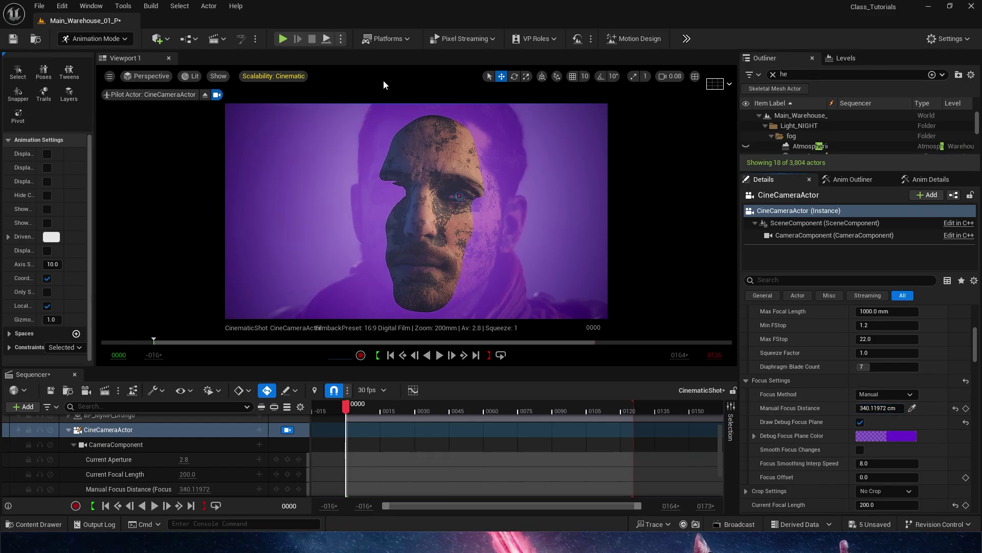
left_click(861, 422)
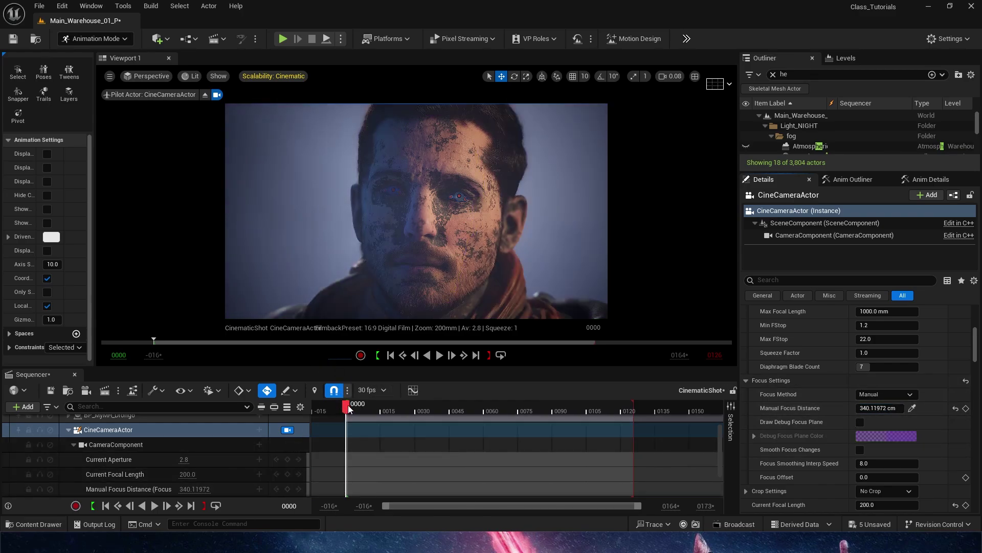
Step: Scrub and play the shot, then return to the first frame
left_click_drag(348, 410, 324, 408)
key("space")
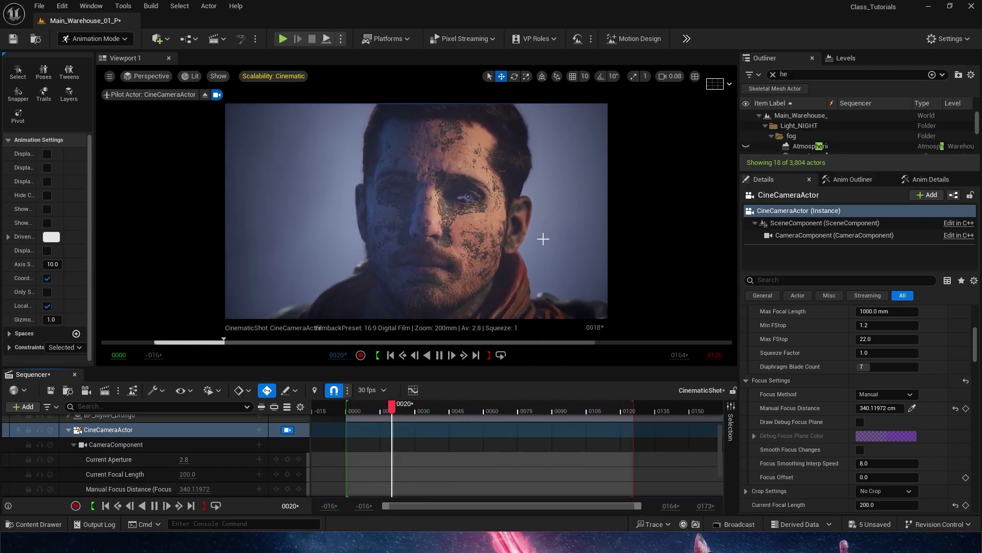
key("space")
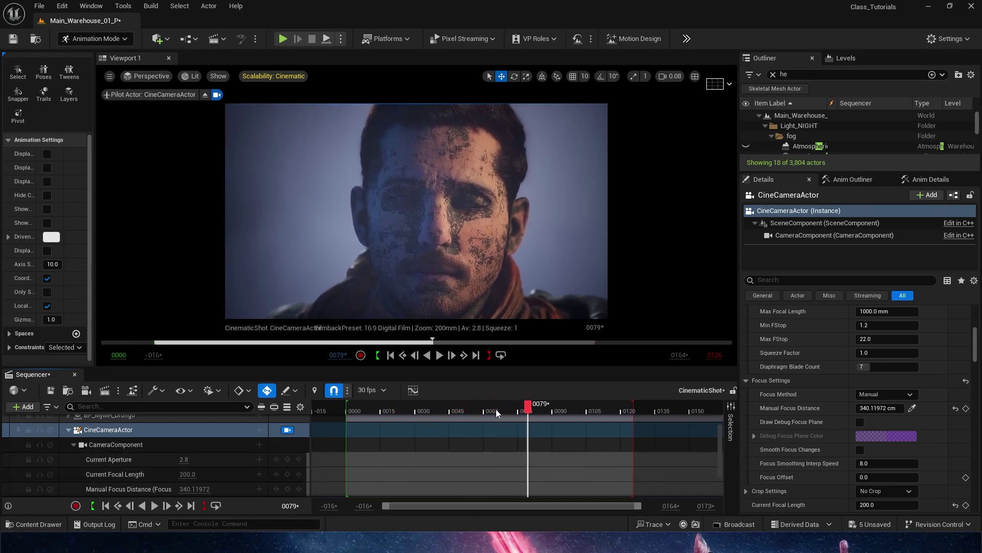
left_click_drag(495, 410, 264, 414)
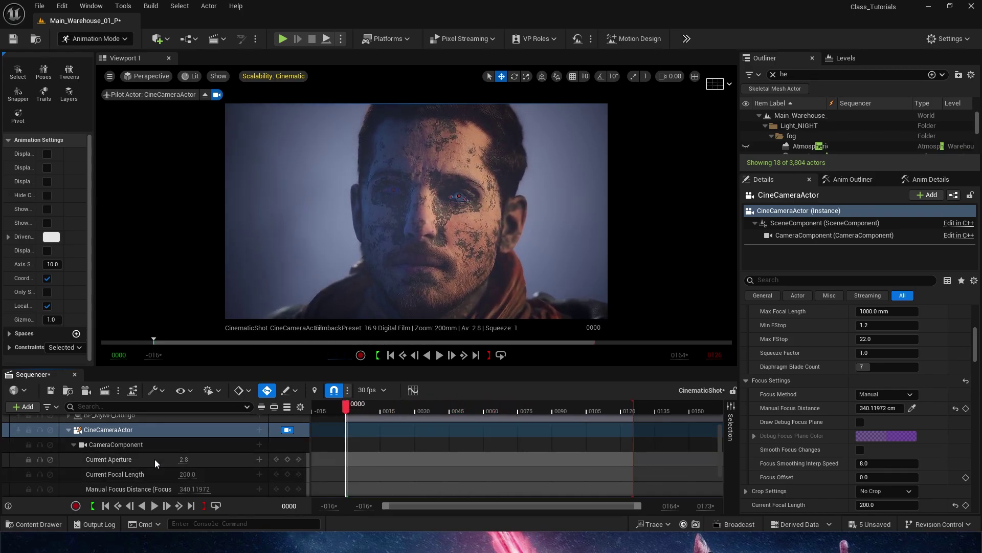
Step: Change Current Aperture again, ending at f/1.2, and scrub through frame 0125 and back to 0000
left_click(182, 458)
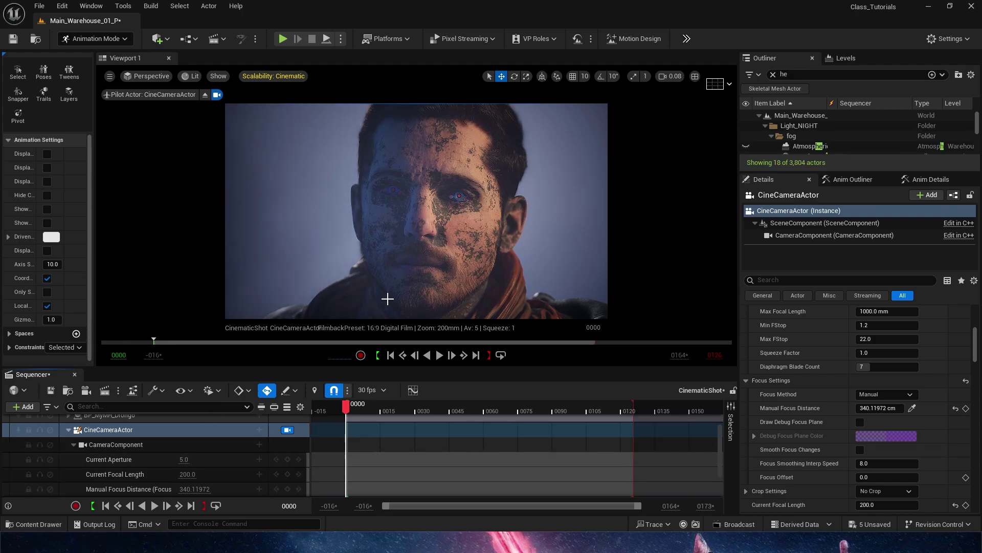
left_click(183, 458)
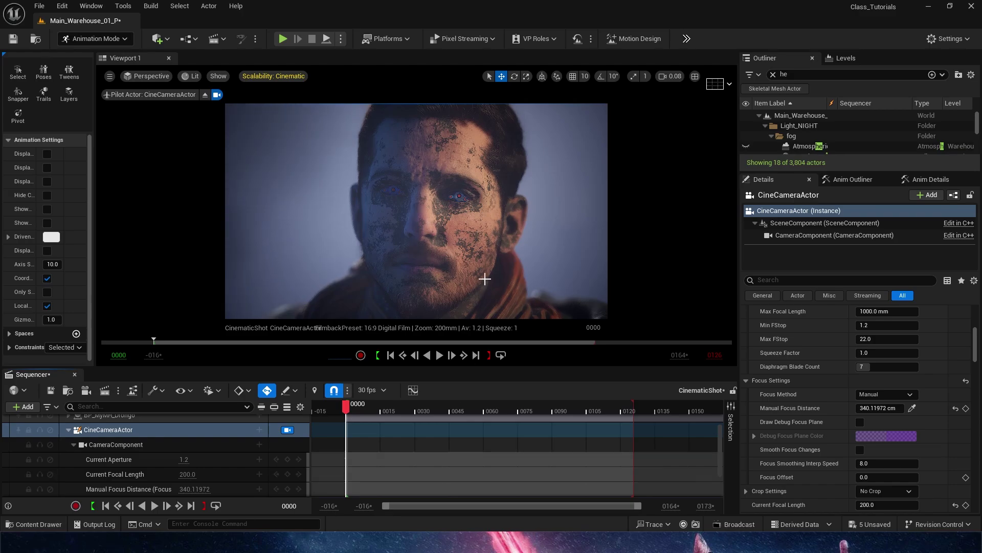
left_click_drag(369, 408, 651, 408)
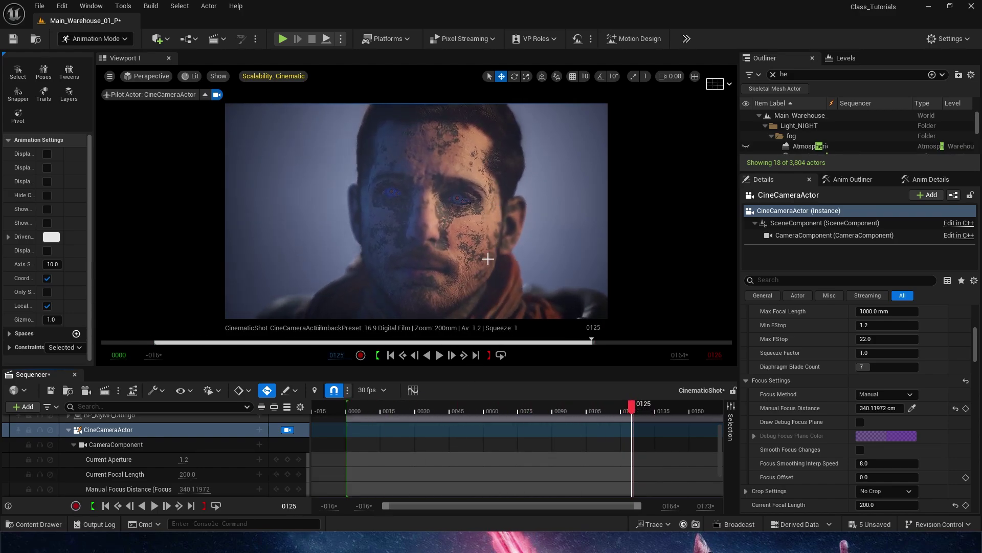
left_click_drag(523, 412, 321, 427)
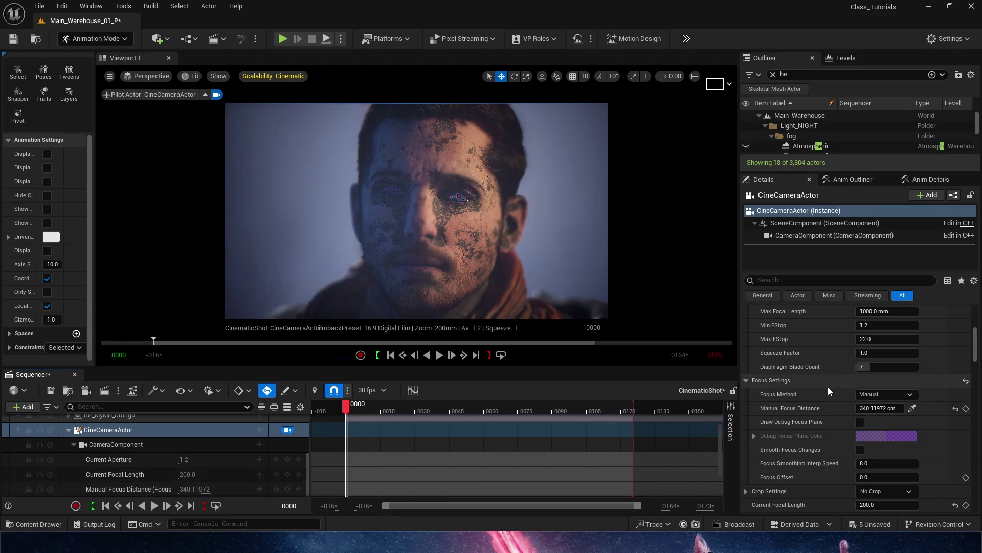
Step: Toggle the immersive full-screen viewport with F11 and return to the full editor layout
scroll(826, 405, "down", 3)
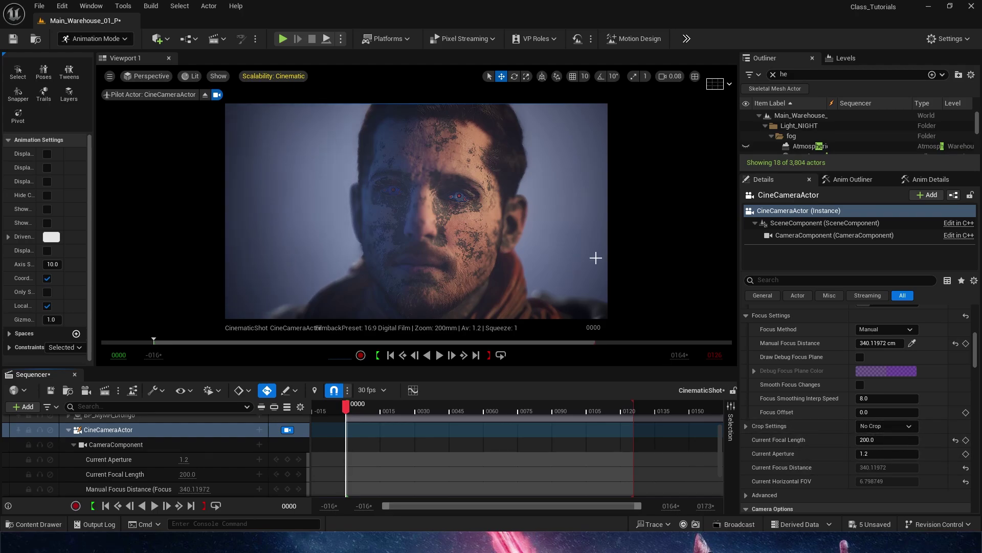
key("F11")
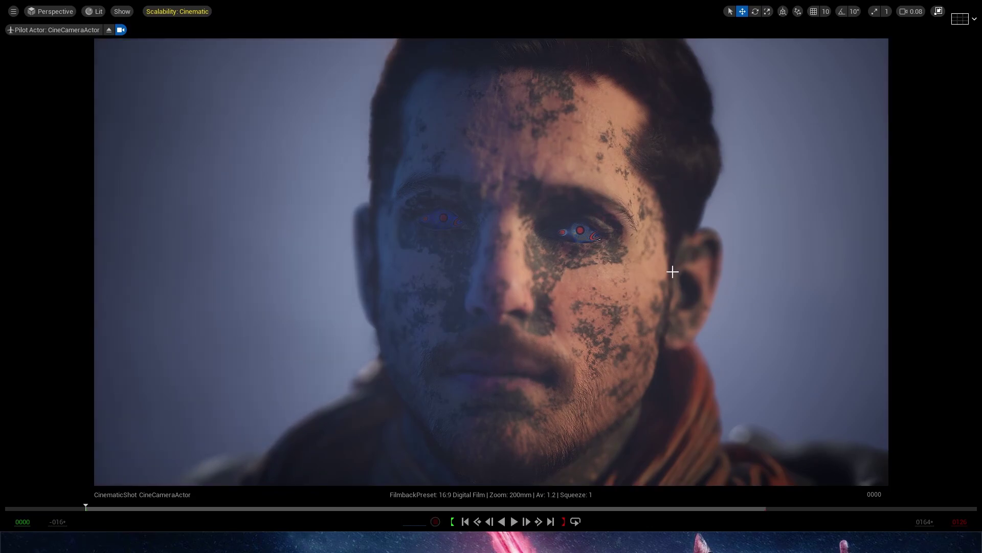
key("F11")
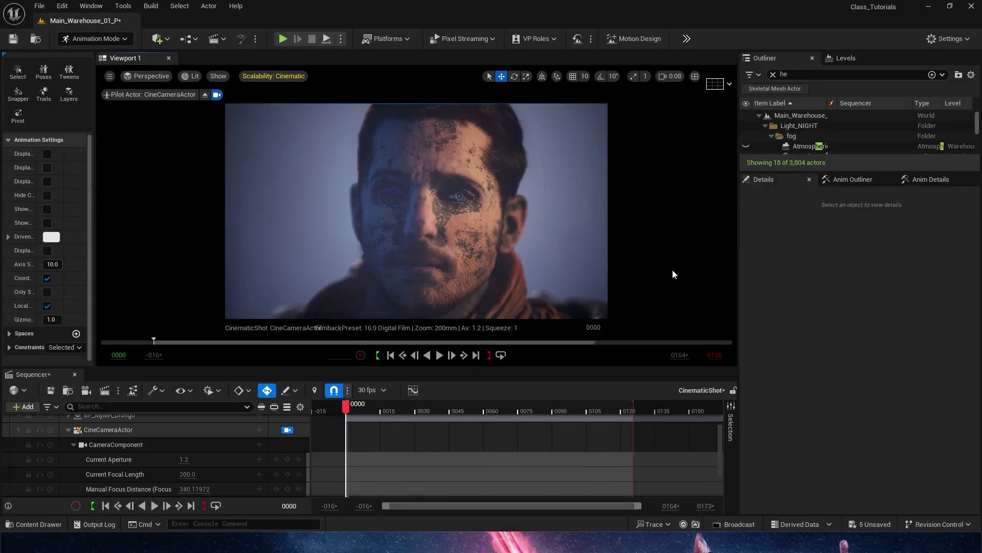
Step: Select the CineCameraActor and set its Crop Settings to 2.39
left_click(160, 430)
scroll(865, 452, "down", 10)
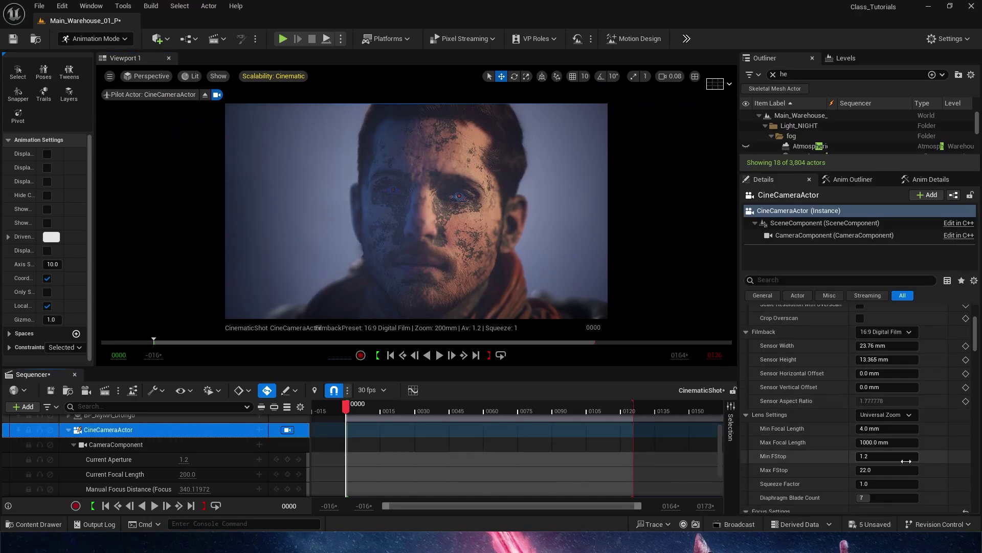
scroll(910, 463, "down", 6)
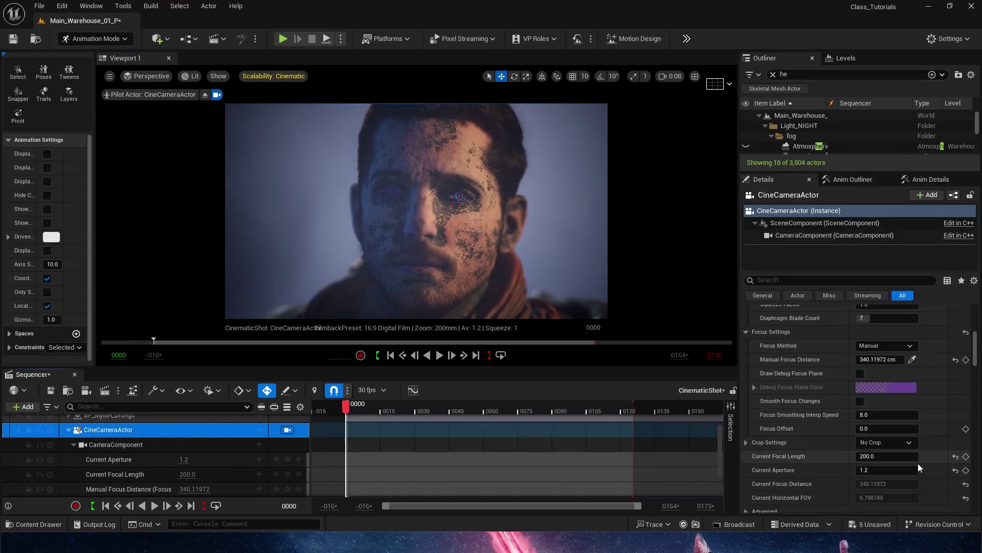
scroll(916, 461, "down", 2)
left_click(885, 412)
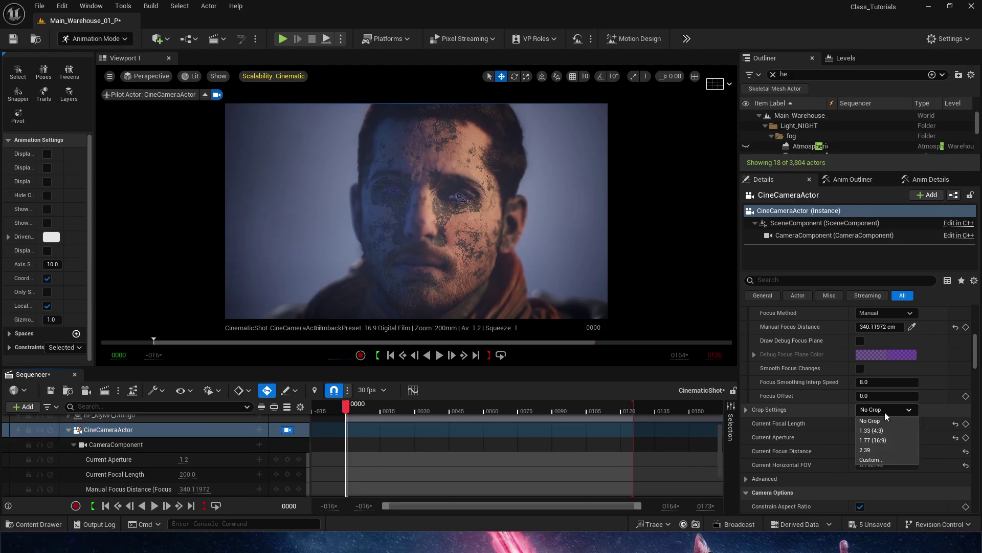
left_click(886, 450)
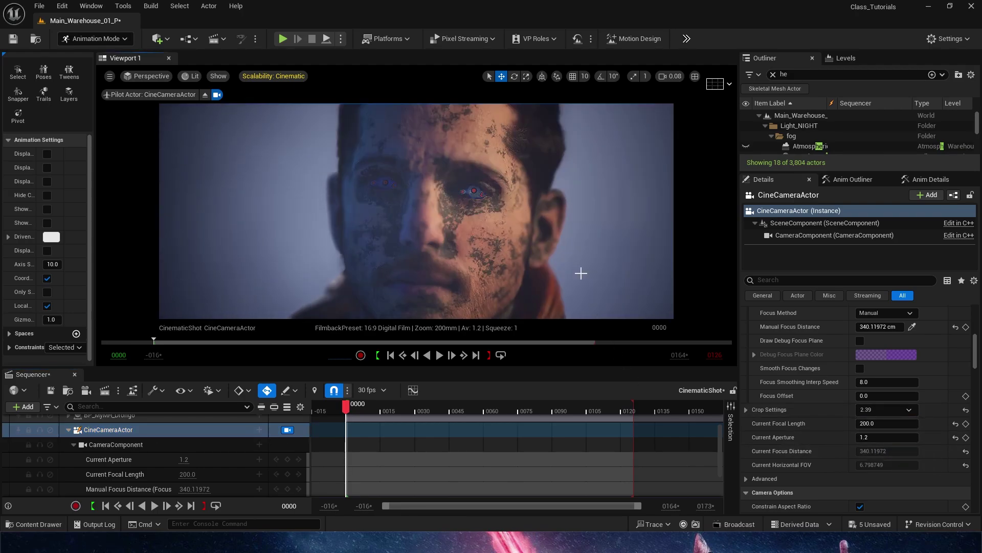
Step: Preview the letterboxed shot full-screen up to frame 0040, then exit immersive view
key("F11")
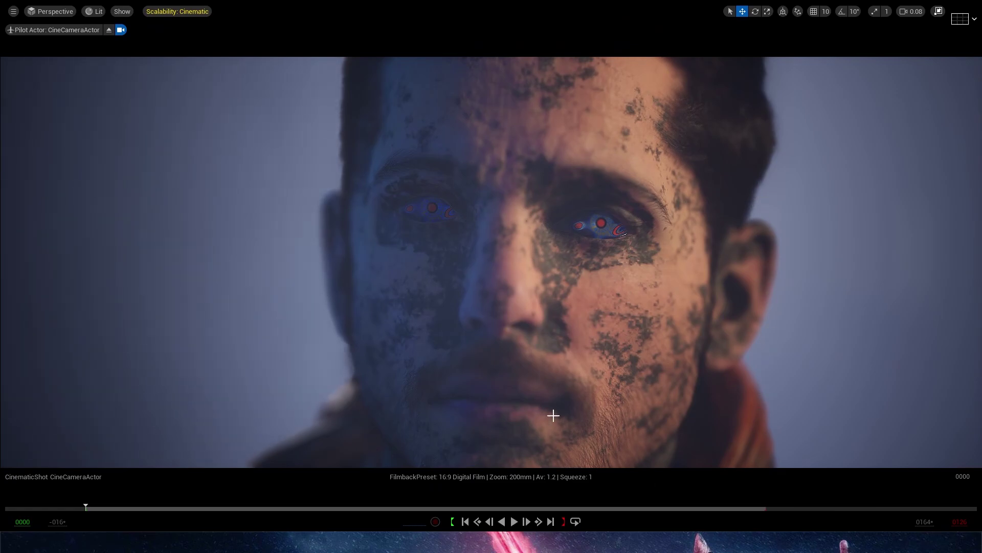
left_click(515, 521)
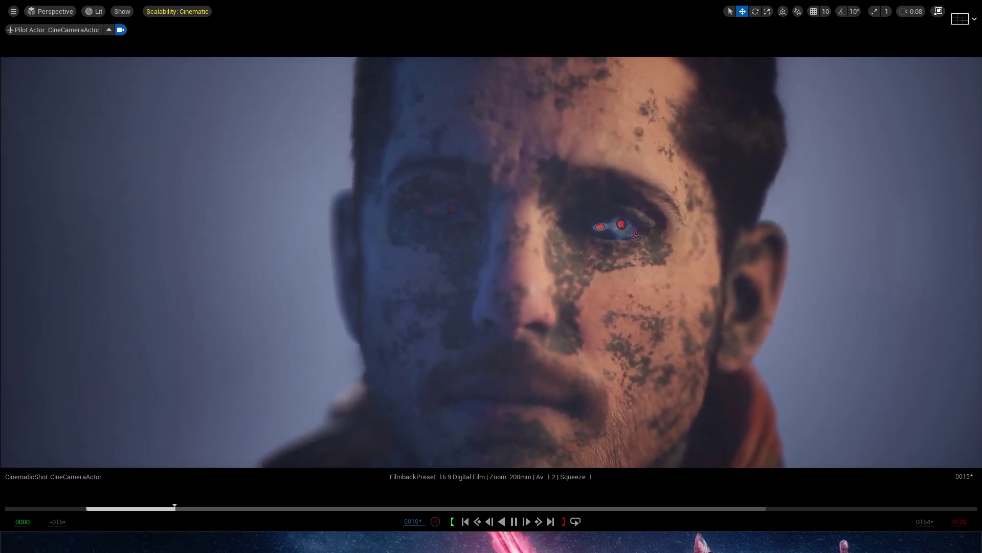
left_click(514, 522)
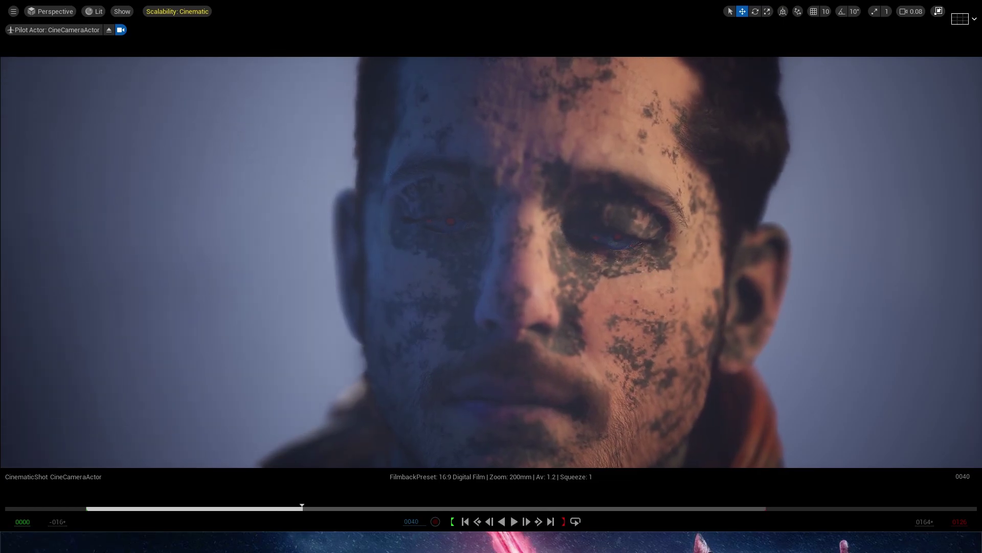
left_click(684, 251)
key("F11")
left_click(684, 252)
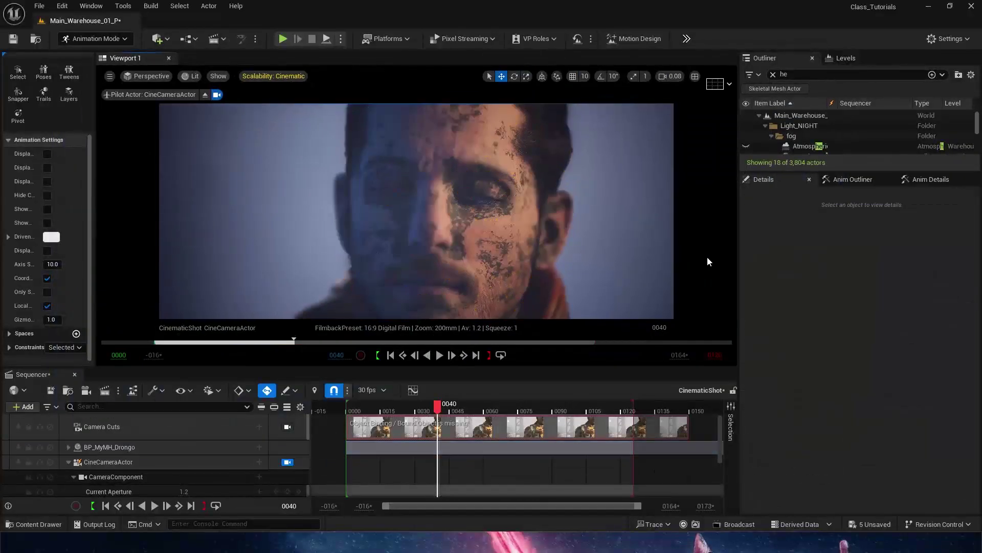
Step: Select the CineCameraActor and switch its crop setting back to 16:9 (1.77)
left_click(201, 465)
scroll(913, 459, "down", 8)
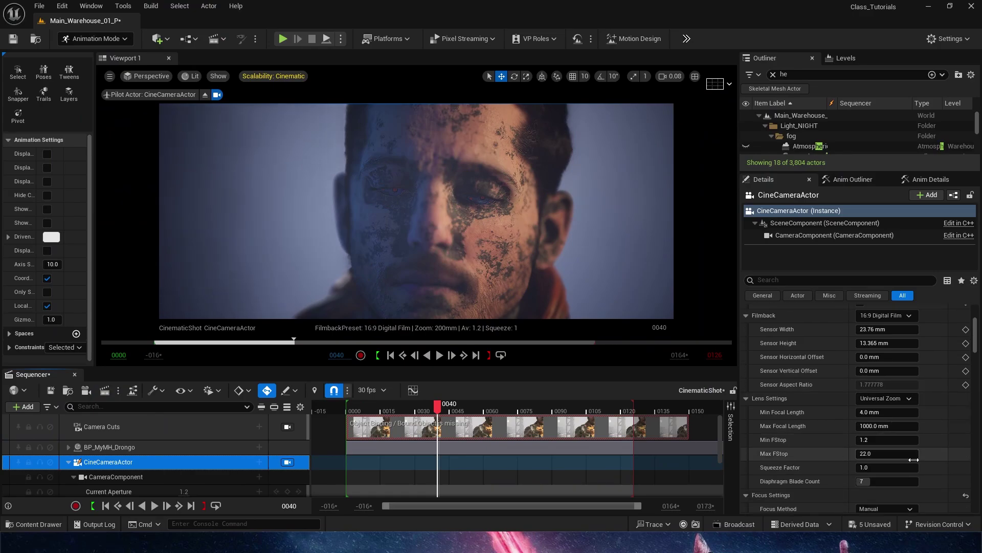
scroll(914, 460, "down", 8)
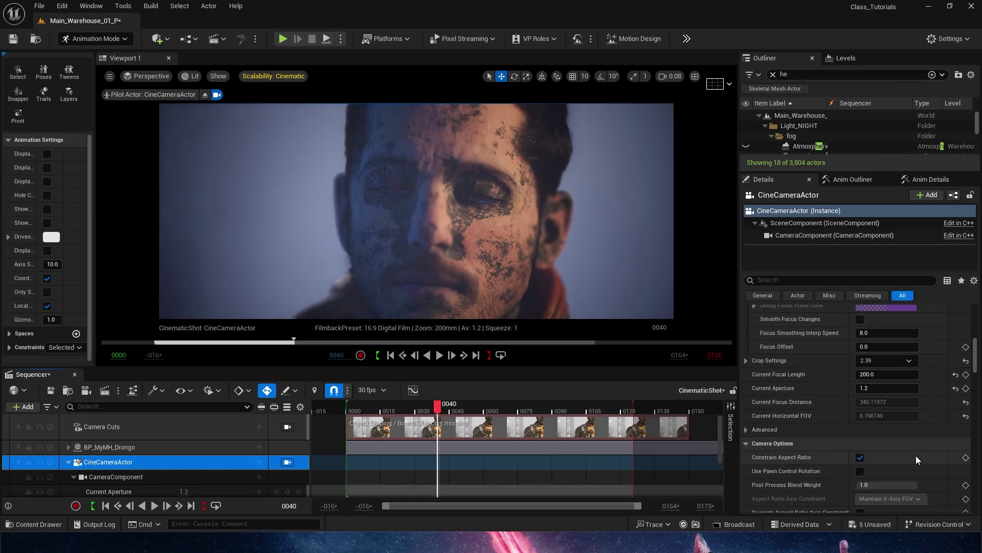
scroll(916, 452, "up", 1)
left_click(889, 378)
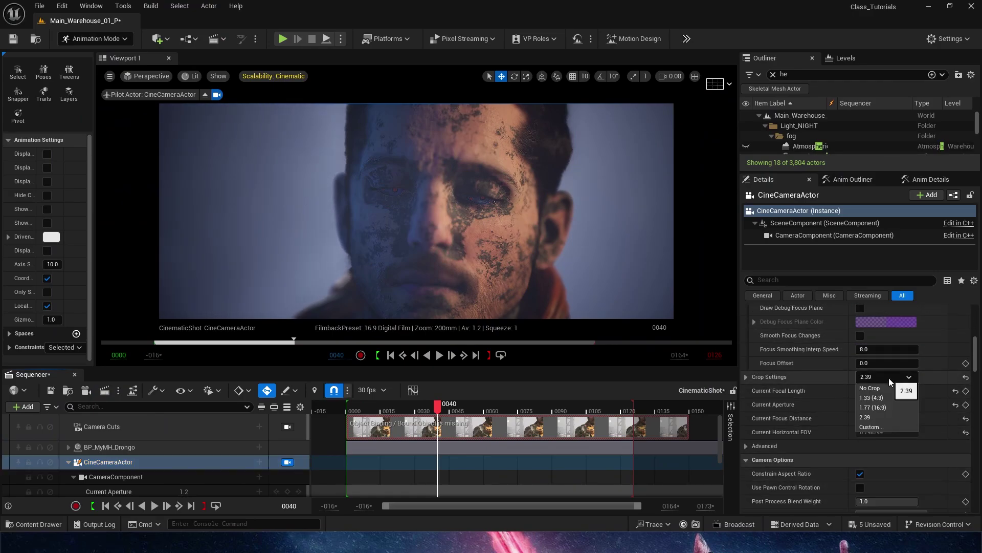
left_click(889, 388)
Step: Set the camera's Squeeze Factor to 2 to stretch the image wider
scroll(897, 437, "up", 9)
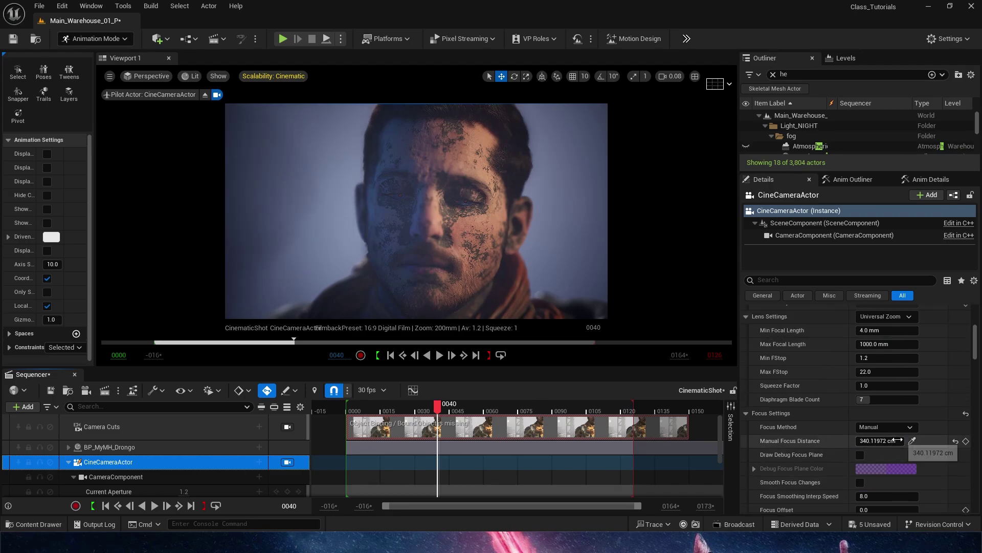
scroll(806, 404, "up", 2)
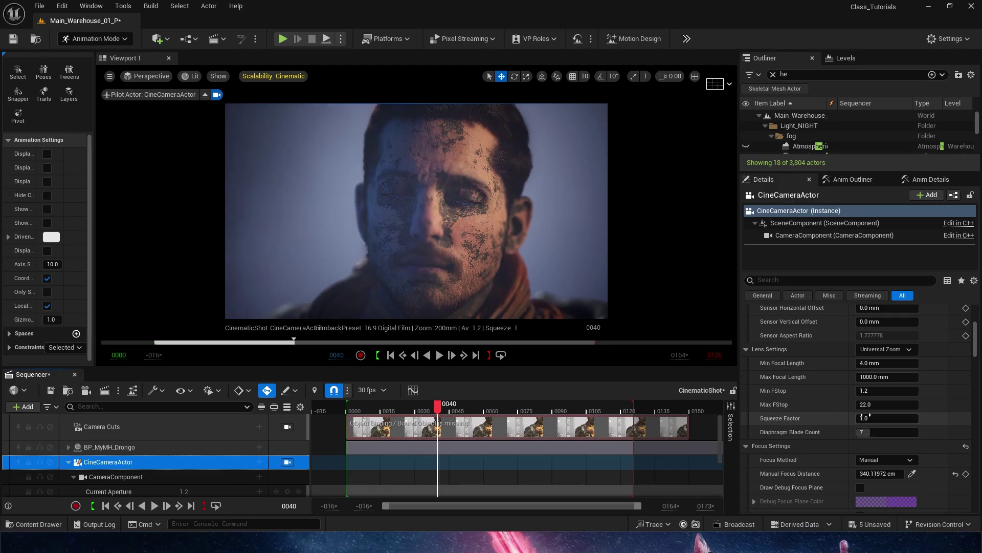
left_click(907, 421)
type("2")
key("Return")
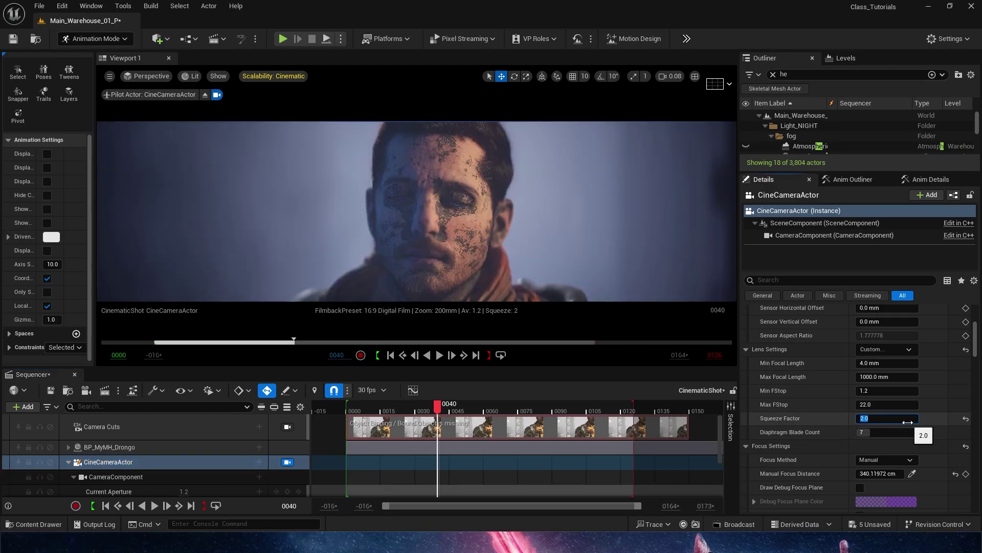
left_click(446, 194)
Step: Preview the squeeze-2 shot in a full-screen viewport, stopping playback at frame 0004
key("F11")
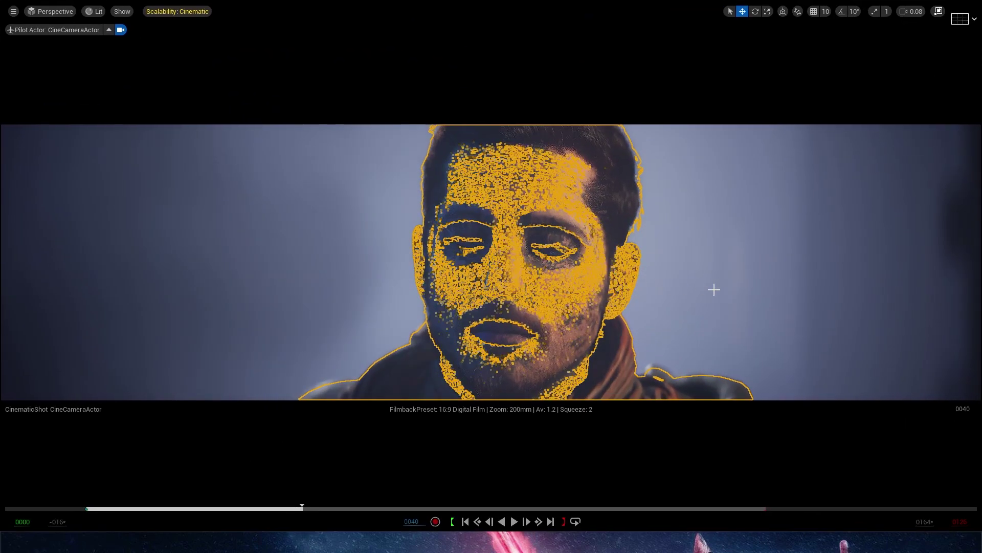
left_click(713, 290)
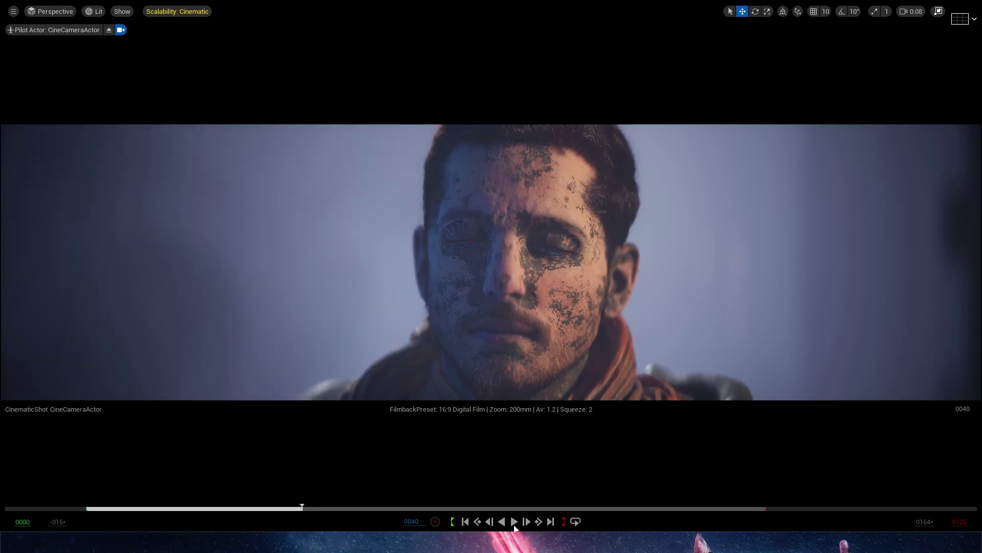
left_click(515, 521)
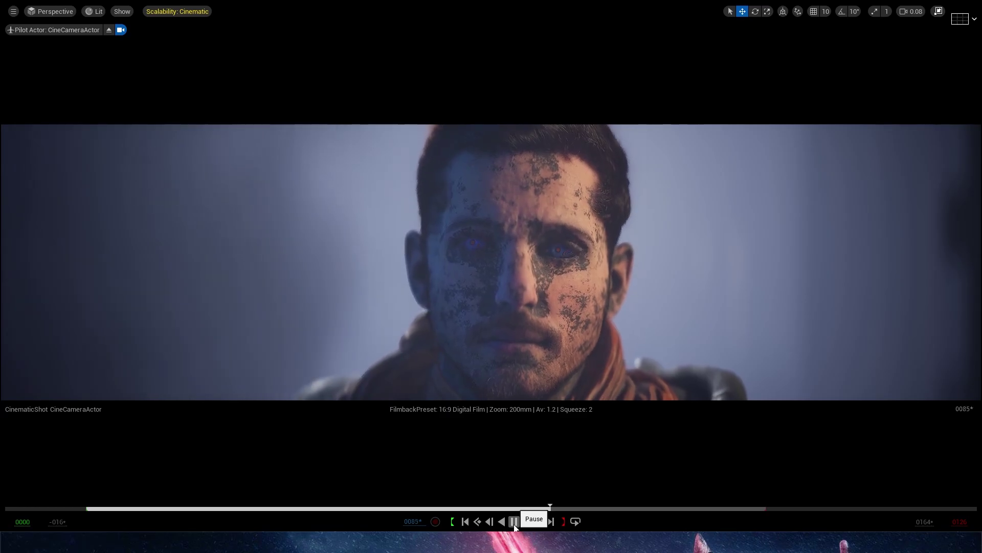
left_click(514, 521)
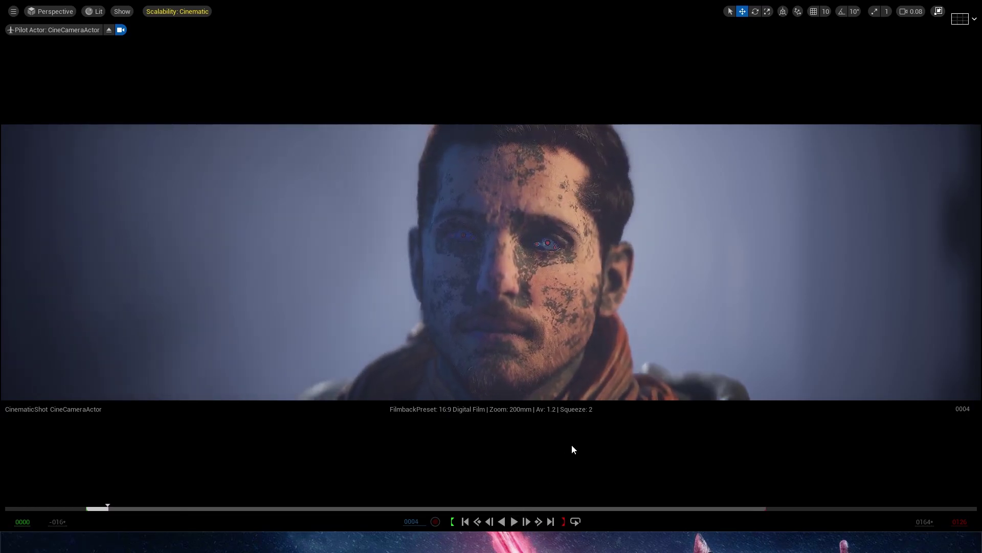
left_click(628, 358)
Step: Leave full-screen, select the CineCameraActor and set its crop to 2.39
key("F11")
left_click(675, 299)
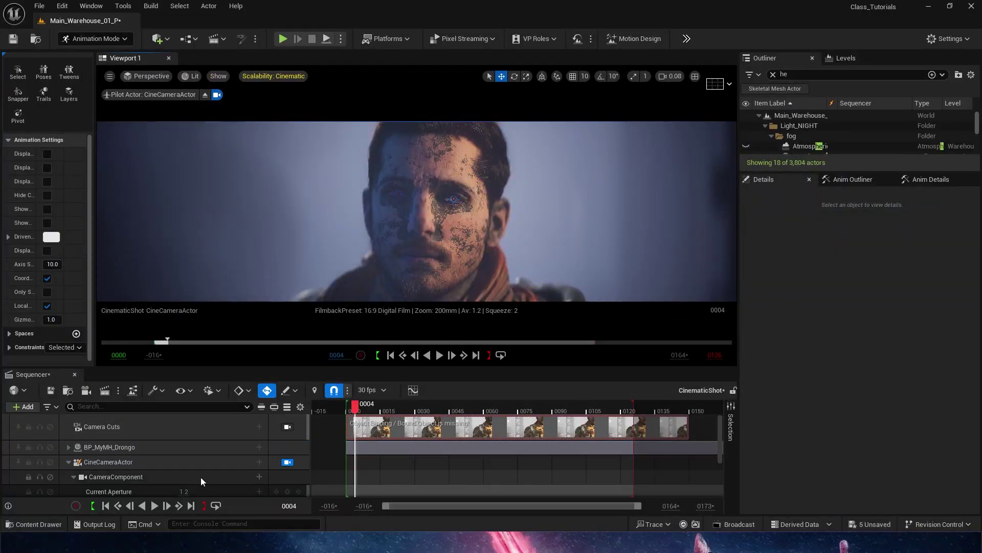
left_click(189, 459)
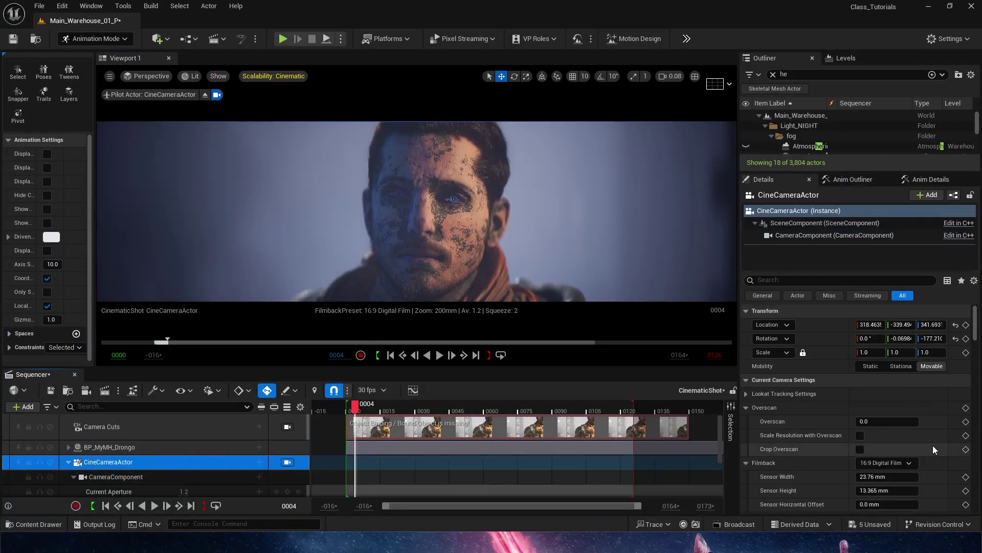
scroll(932, 445, "down", 10)
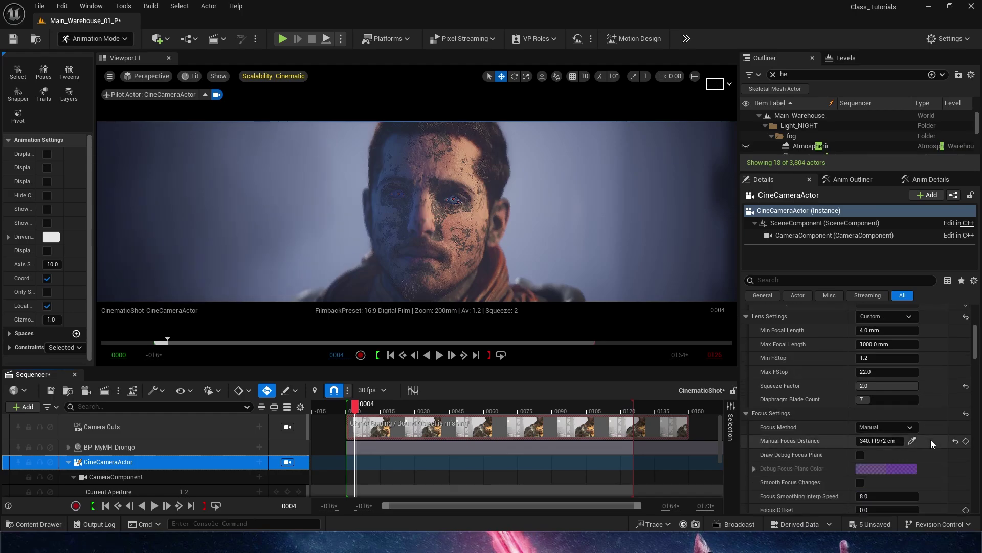
scroll(931, 440, "down", 3)
left_click(892, 443)
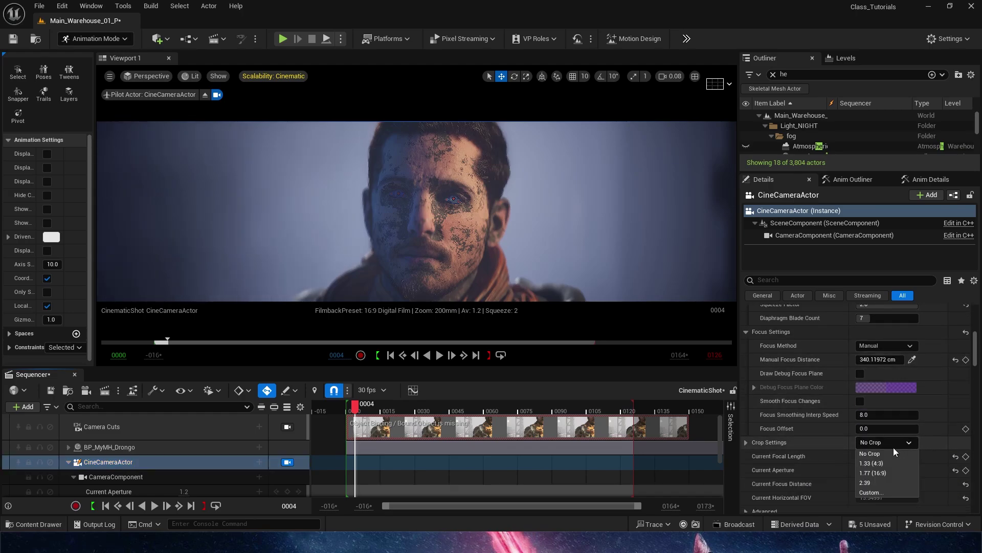
left_click(887, 482)
Step: Reset the Squeeze Factor to 1.0 and maximize the viewport to fill the editor
scroll(917, 463, "up", 5)
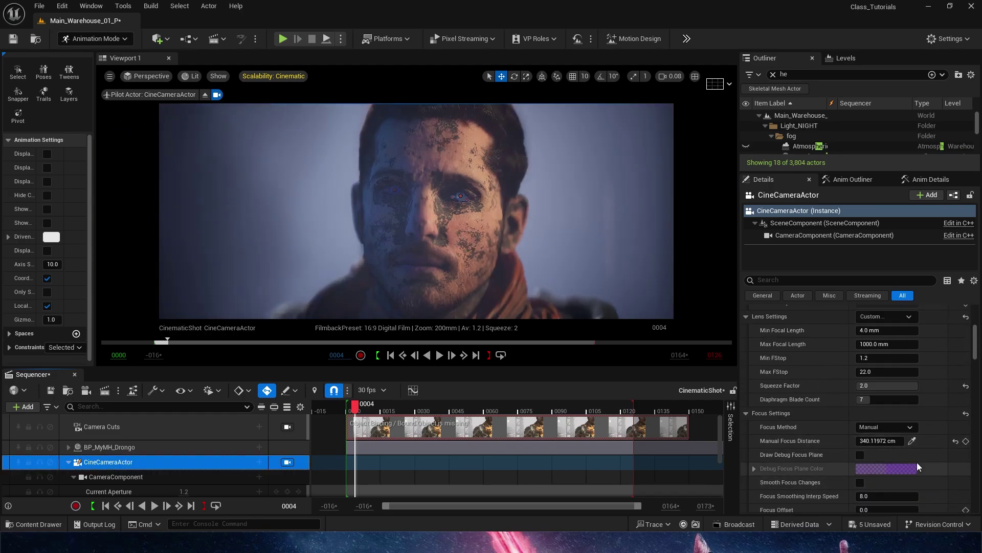
left_click(891, 436)
type("1")
key("Return")
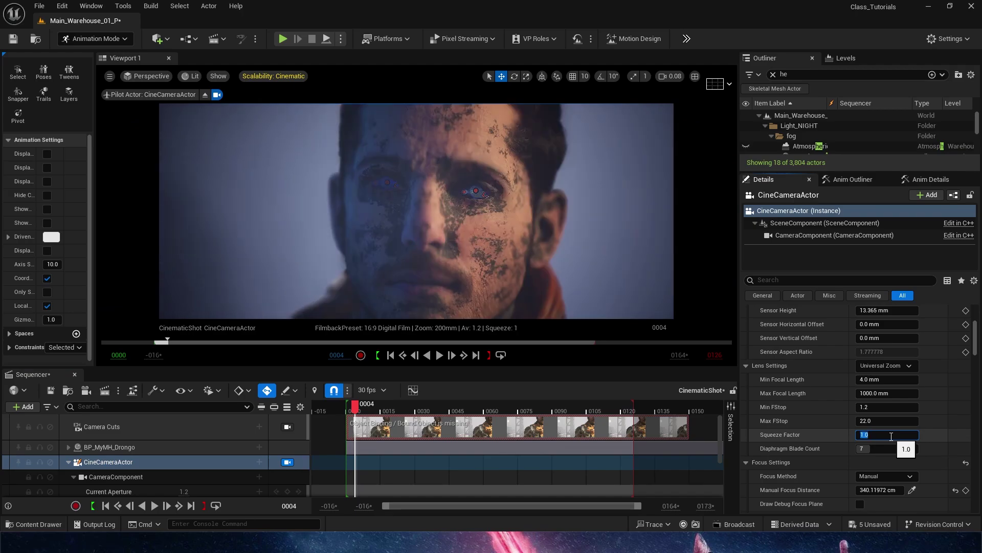
left_click(607, 306)
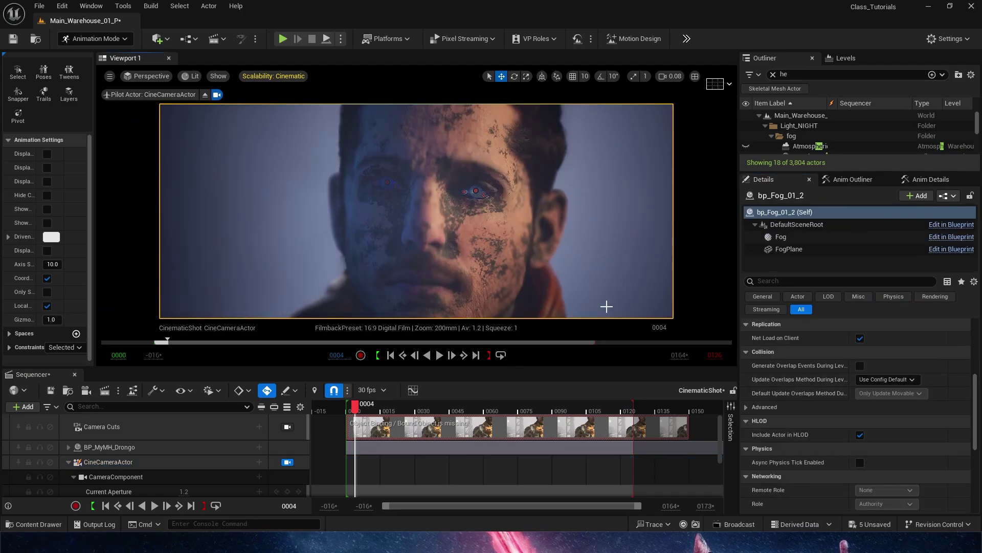
key("F11")
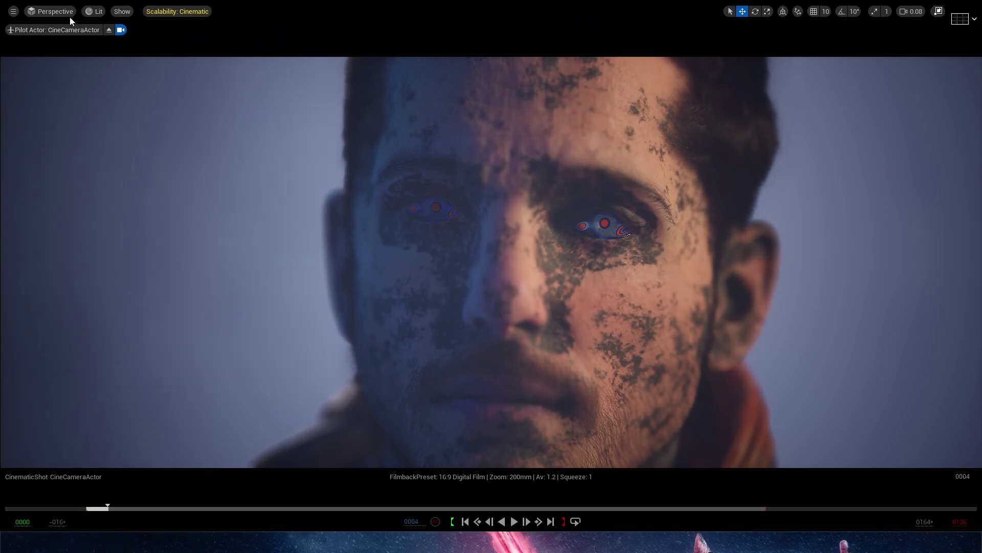
Step: Pilot the CineCameraActor in a maximized viewport with game view enabled
left_click(53, 11)
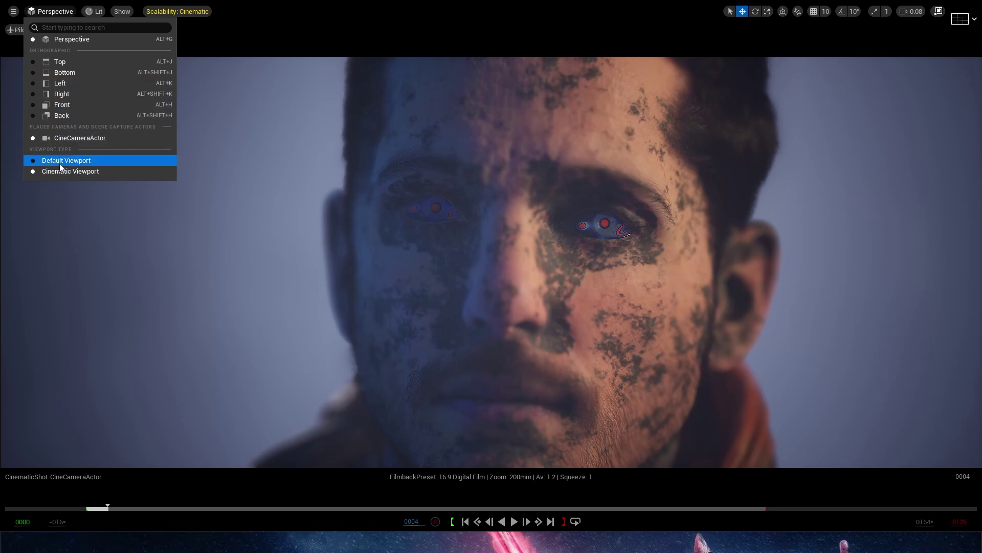
left_click(506, 310)
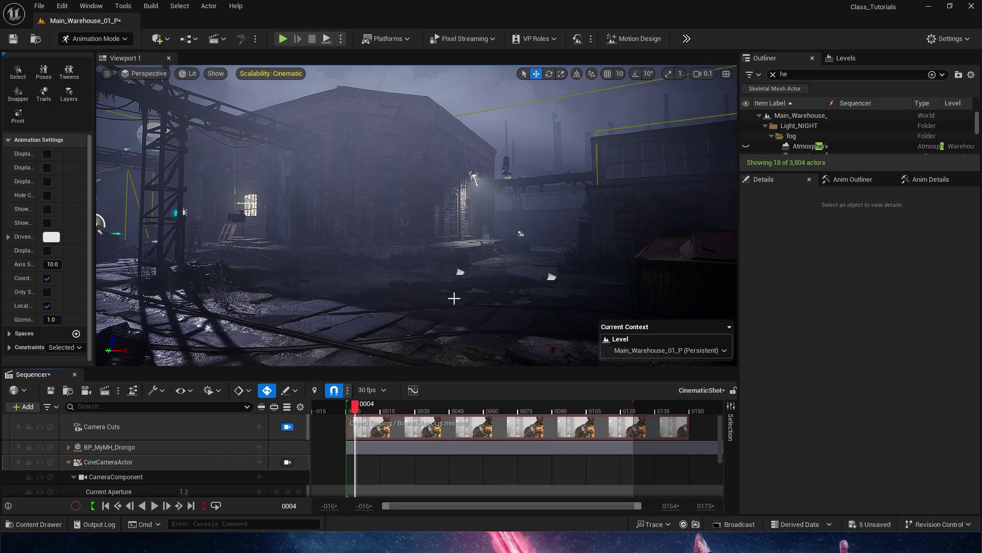
left_click(288, 462)
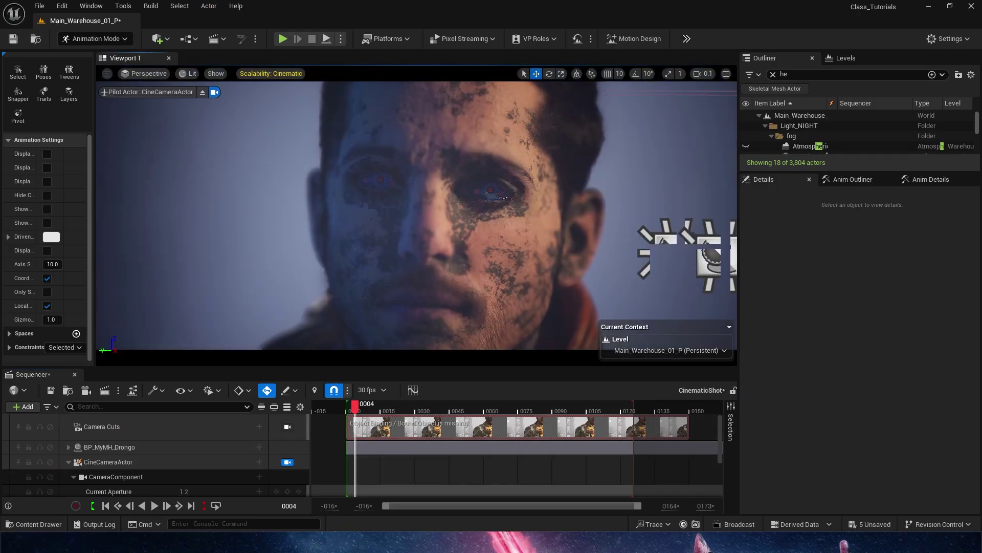
left_click(543, 250)
key("F11")
key("g")
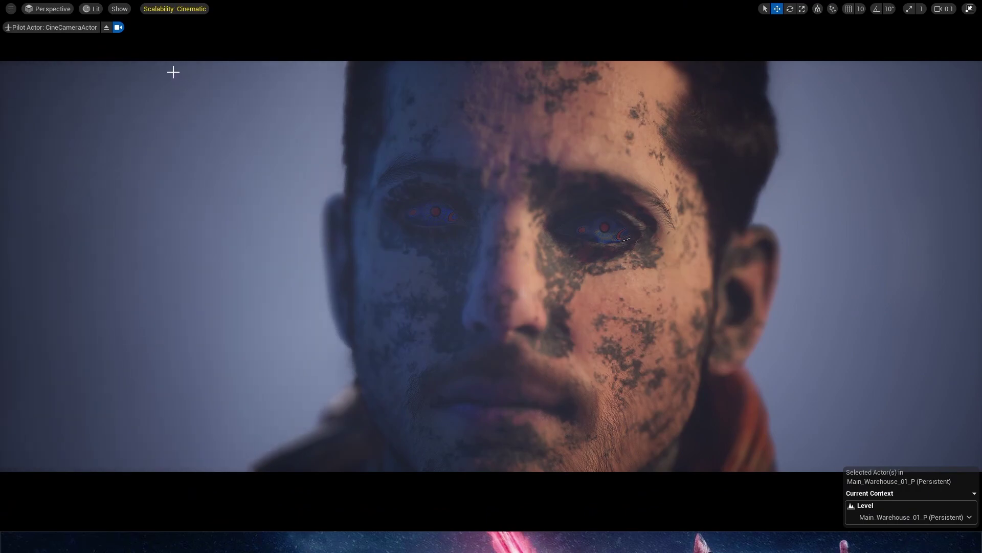
Step: Switch the viewport to Cinematic Viewport mode showing the letterboxed close-up
left_click(50, 9)
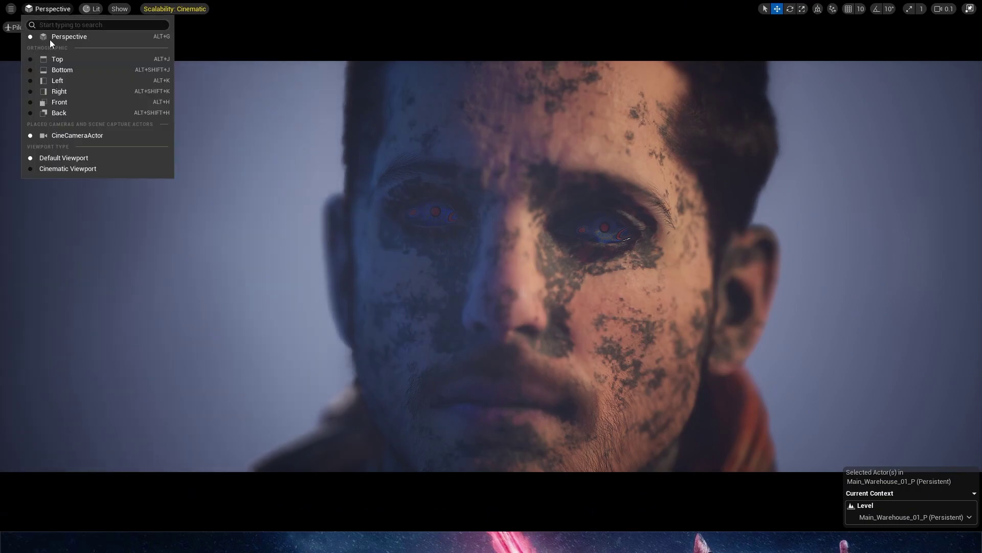
left_click(59, 168)
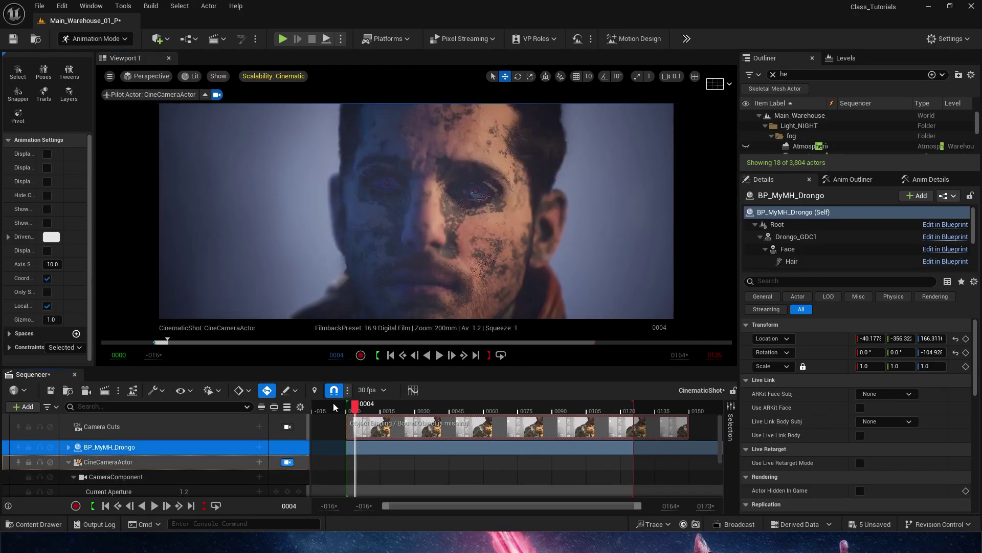
left_click(396, 218)
Step: Play the cinematic shot full-screen, then rewind the Sequencer playhead to frame 0000
key("F11")
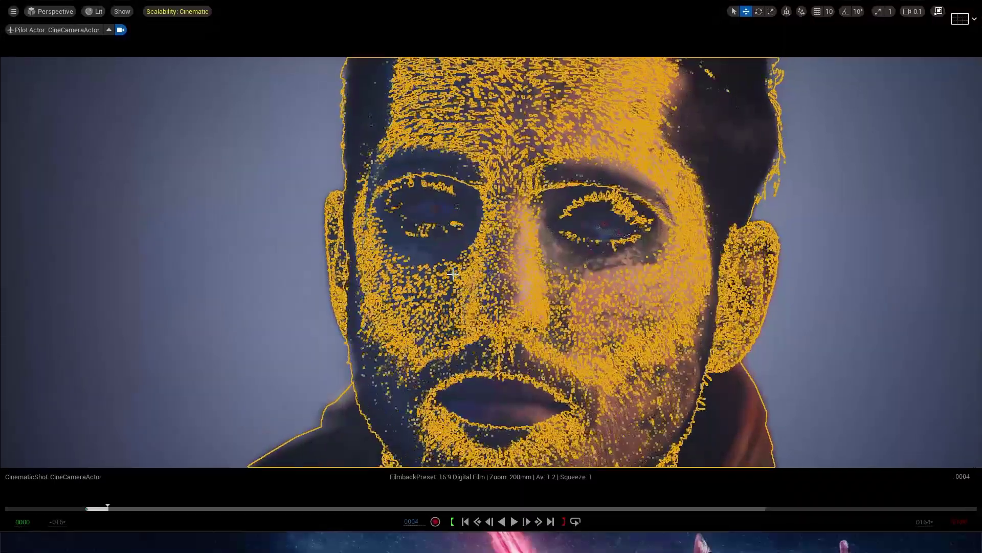
key("Escape")
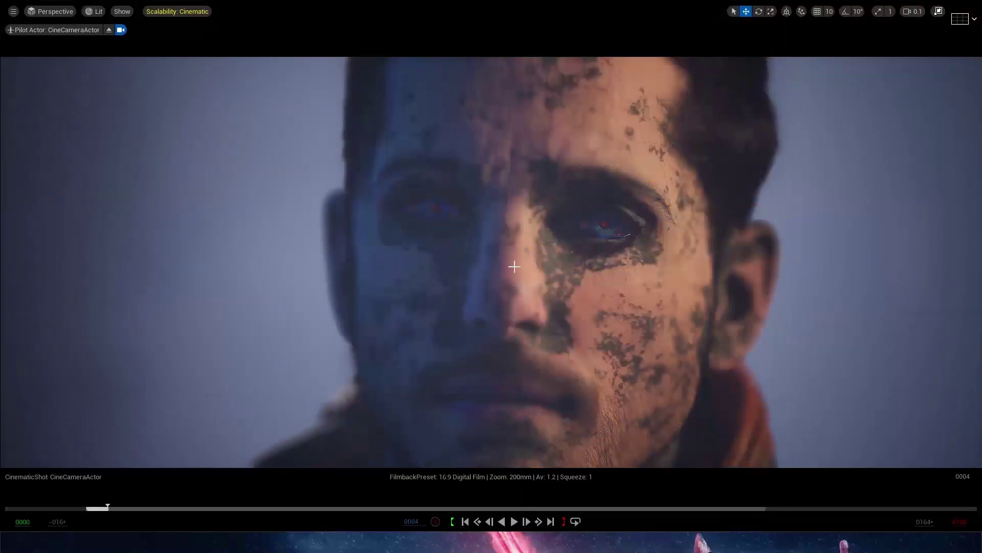
left_click(512, 521)
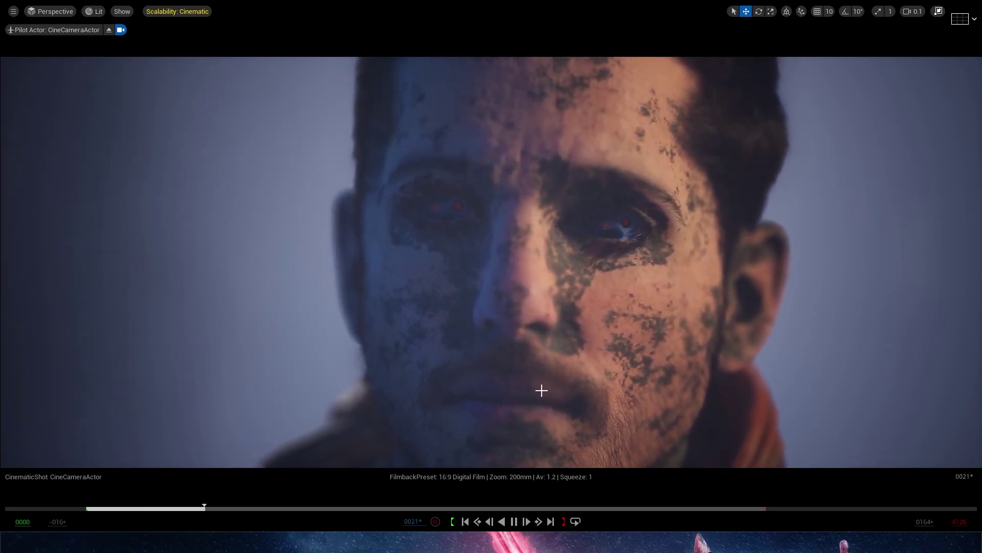
key("F11")
left_click_drag(482, 412, 237, 427)
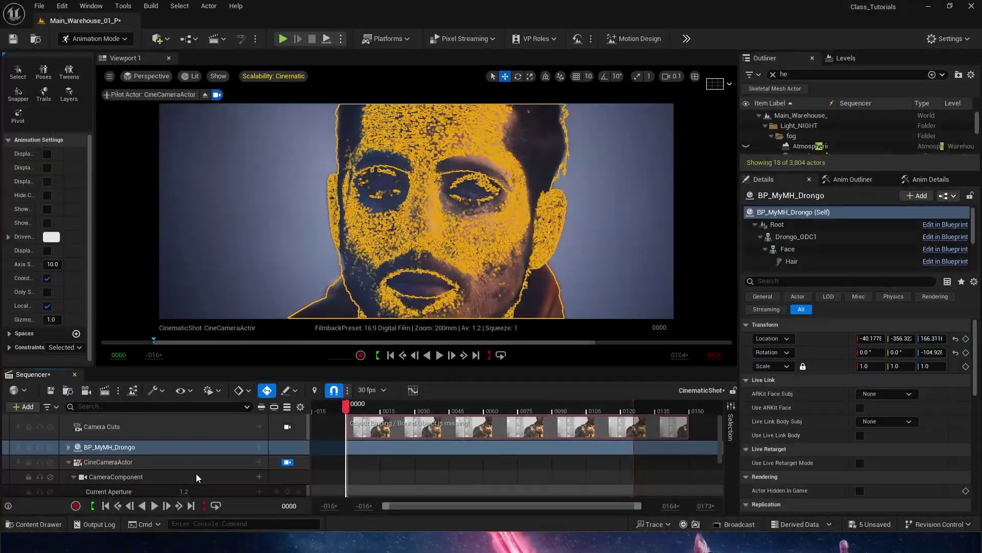
Step: Set the camera's focal length to 85 mm and fly it closer to the character
left_click(184, 462)
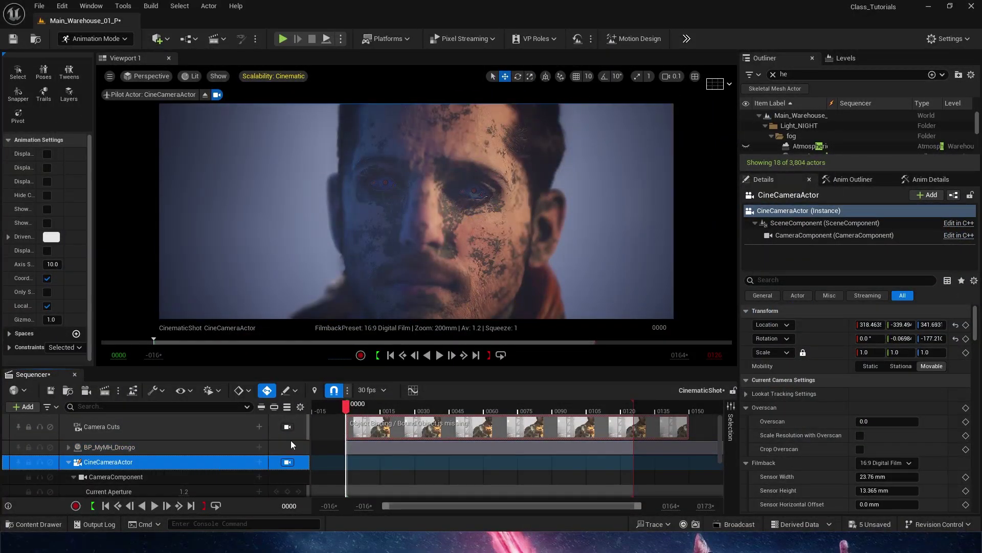
scroll(223, 465, "down", 3)
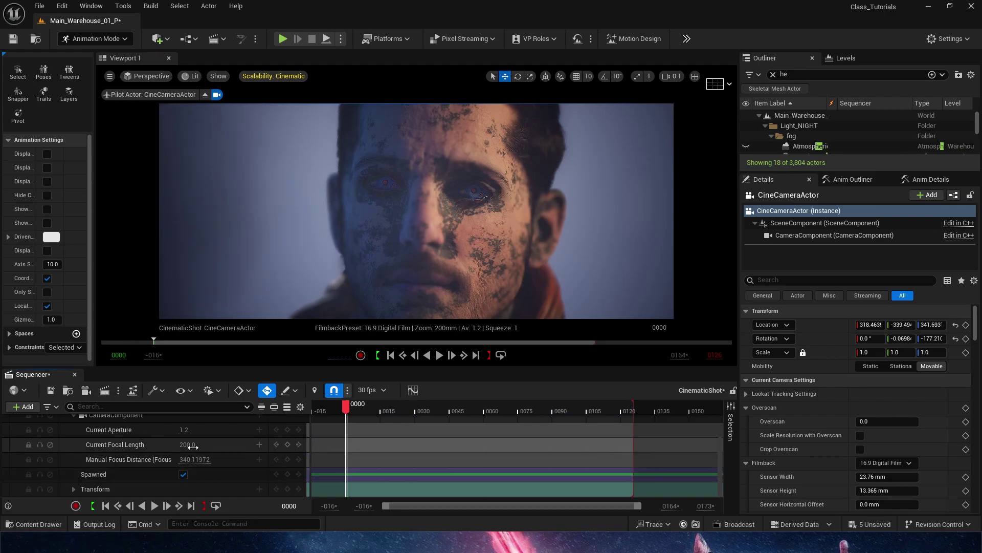
type("85")
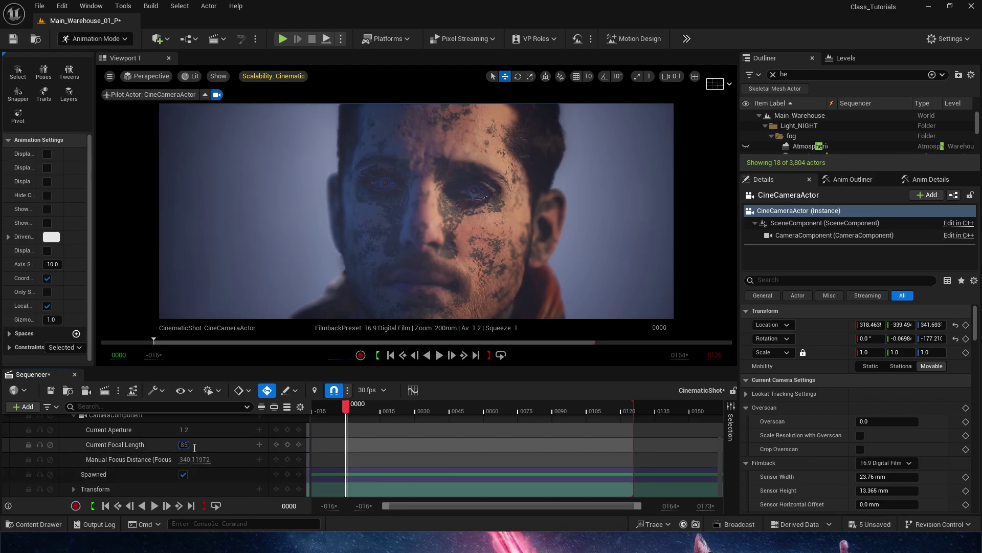
key("Return")
key("d")
key("s")
right_click_drag(416, 211, 401, 210)
key("w")
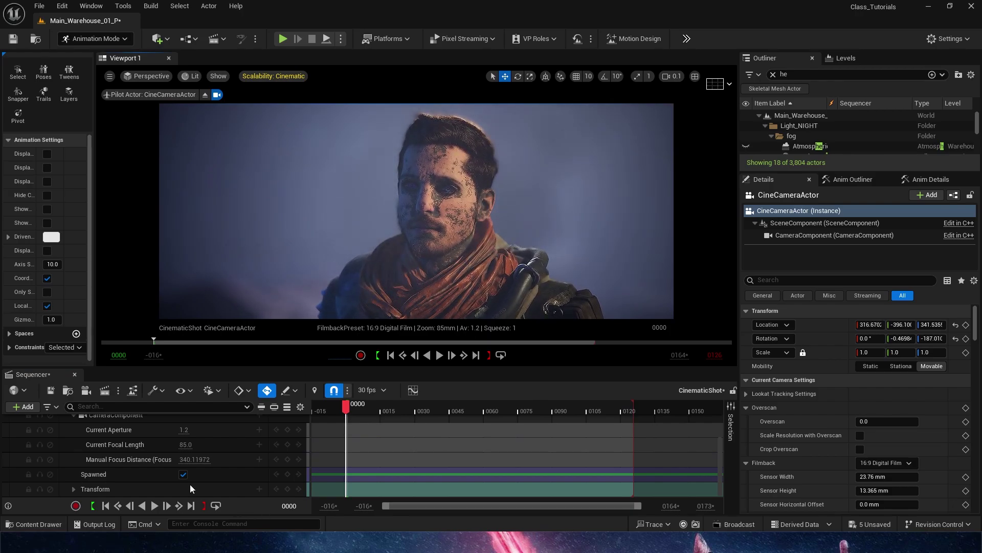
Step: Set the aperture to f/5, reframe a three-quarter head-and-shoulders view, and scrub to frame 0125
left_click(187, 429)
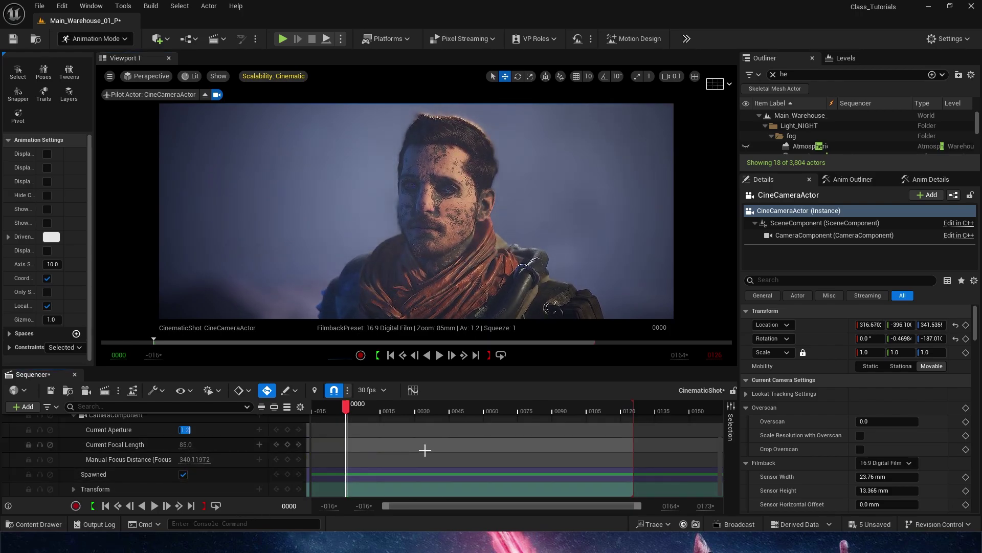
type("5")
key("Return")
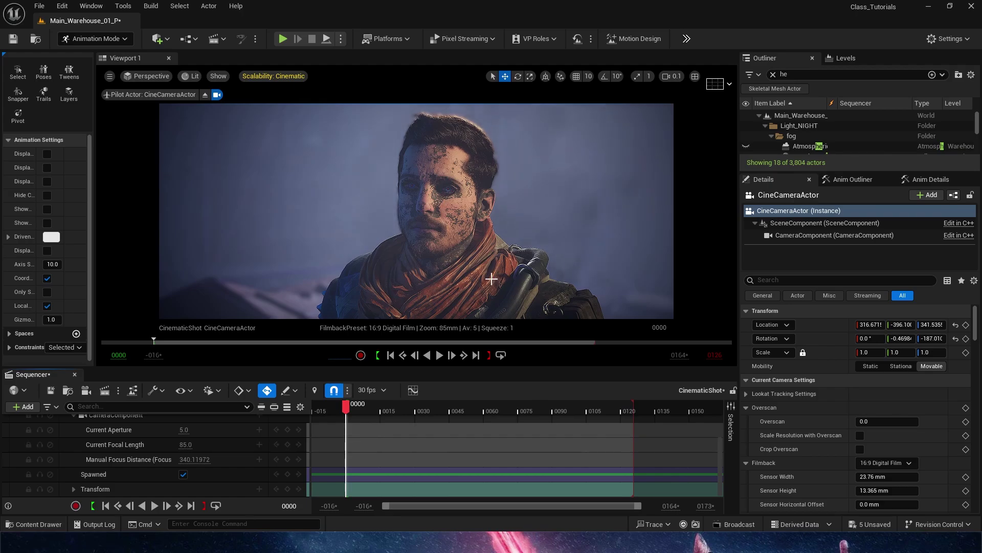
right_click_drag(491, 279, 418, 278)
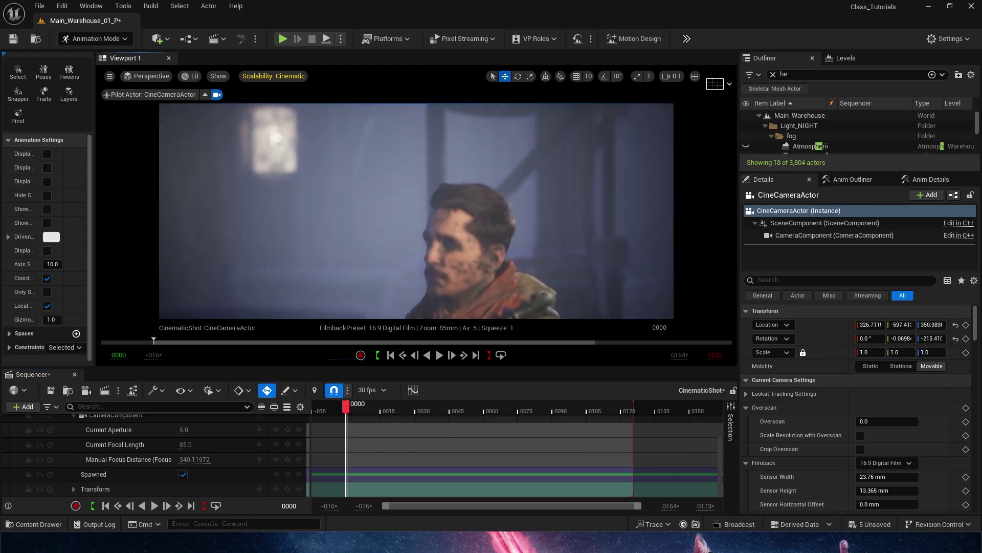
key("w")
key("q")
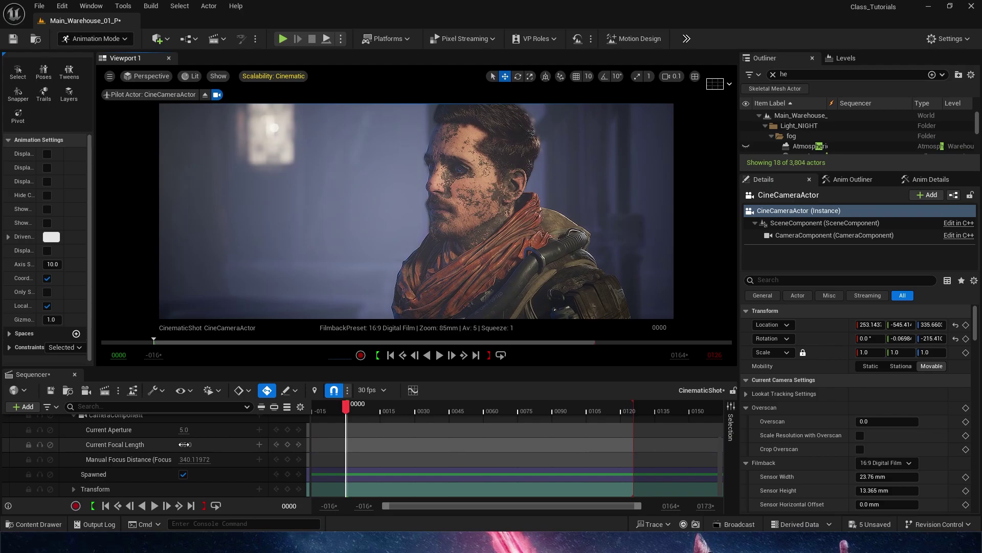
left_click_drag(378, 404, 333, 410)
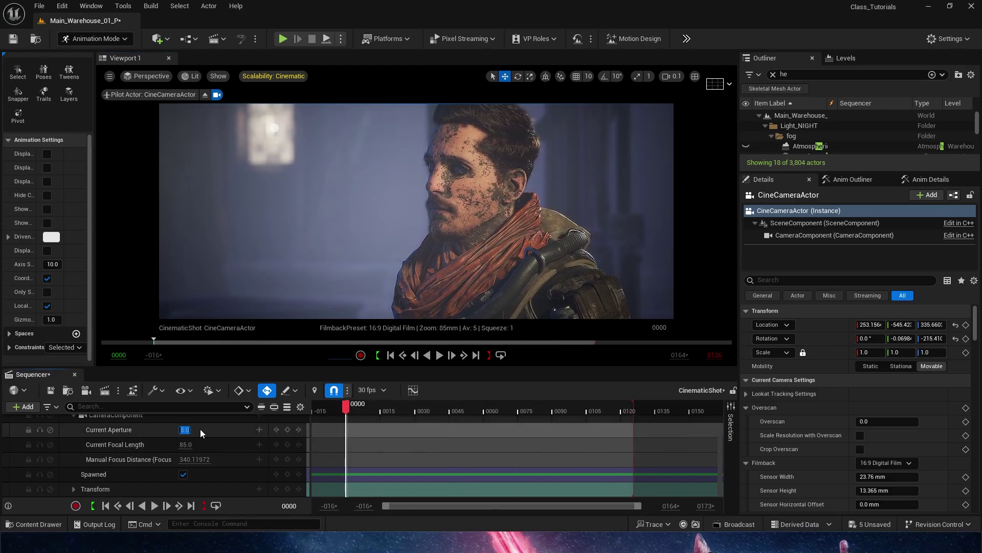